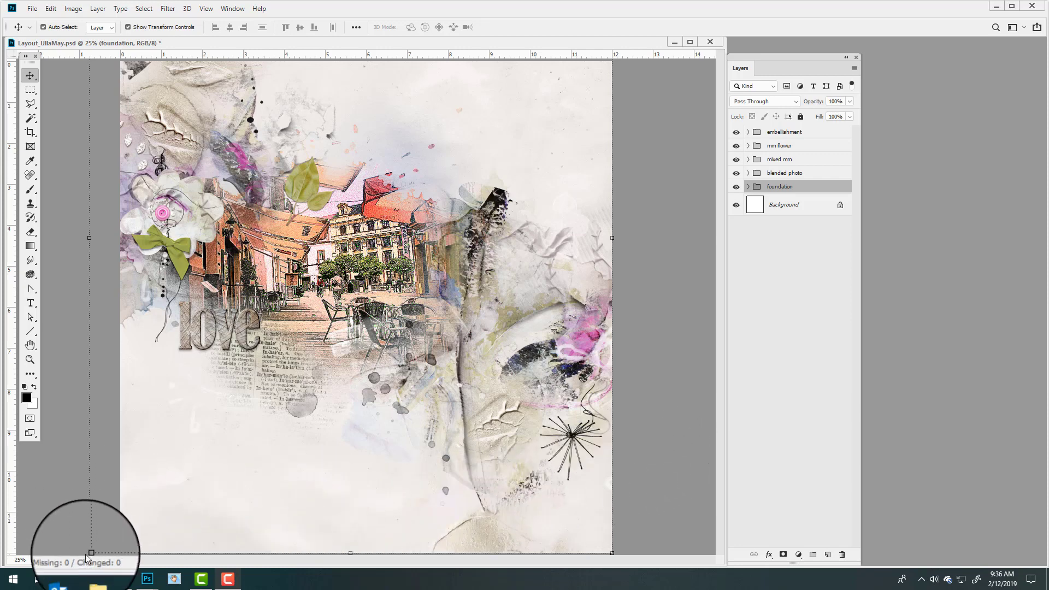
Step: Switch from Photoshop to the File Explorer window showing the 8 Feb folder's five kit folders
left_click(93, 580)
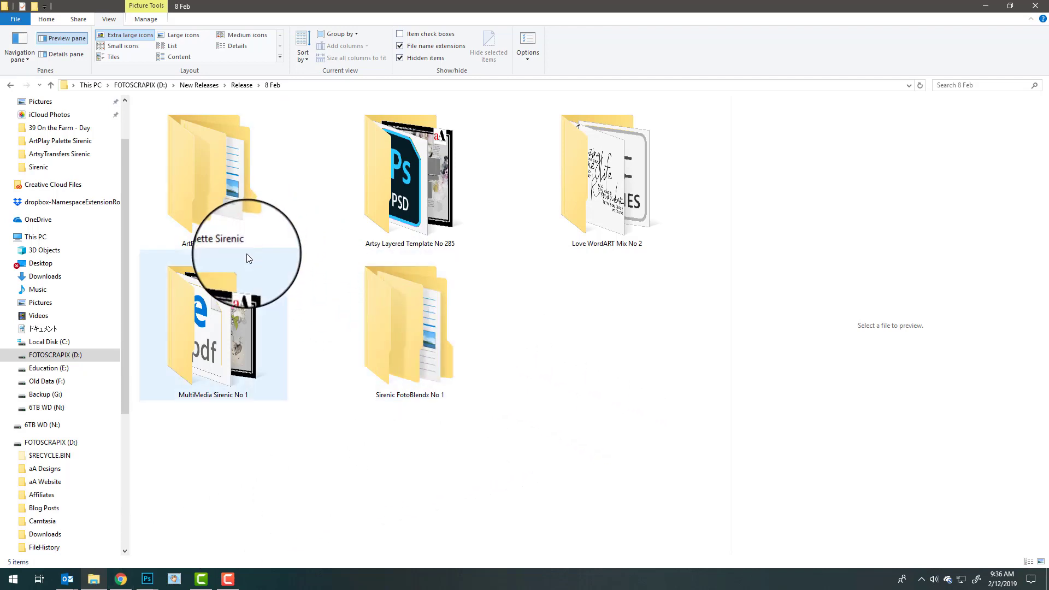
mouse_move(249, 251)
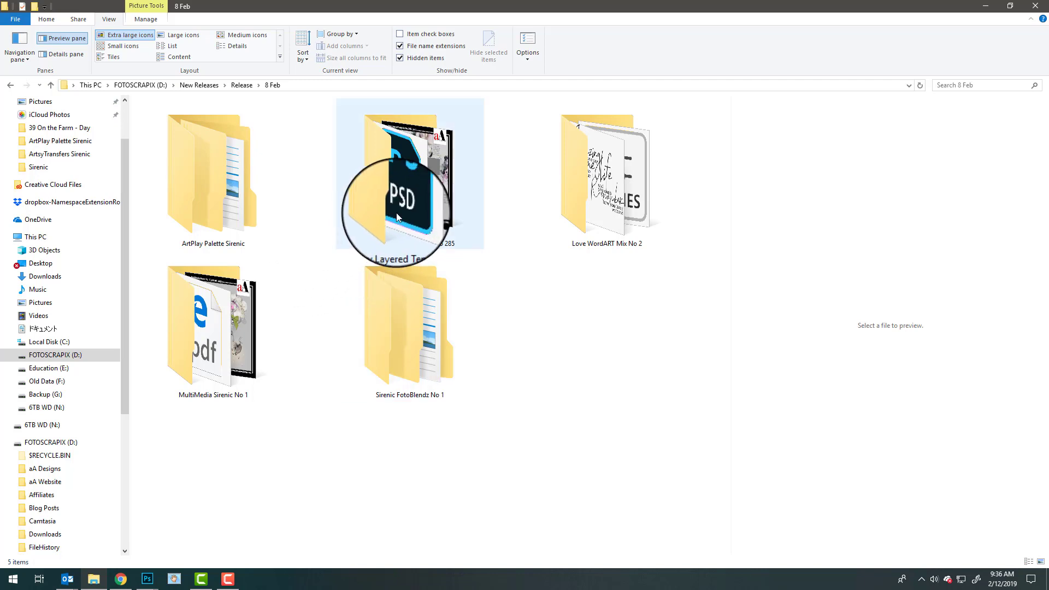
mouse_move(396, 219)
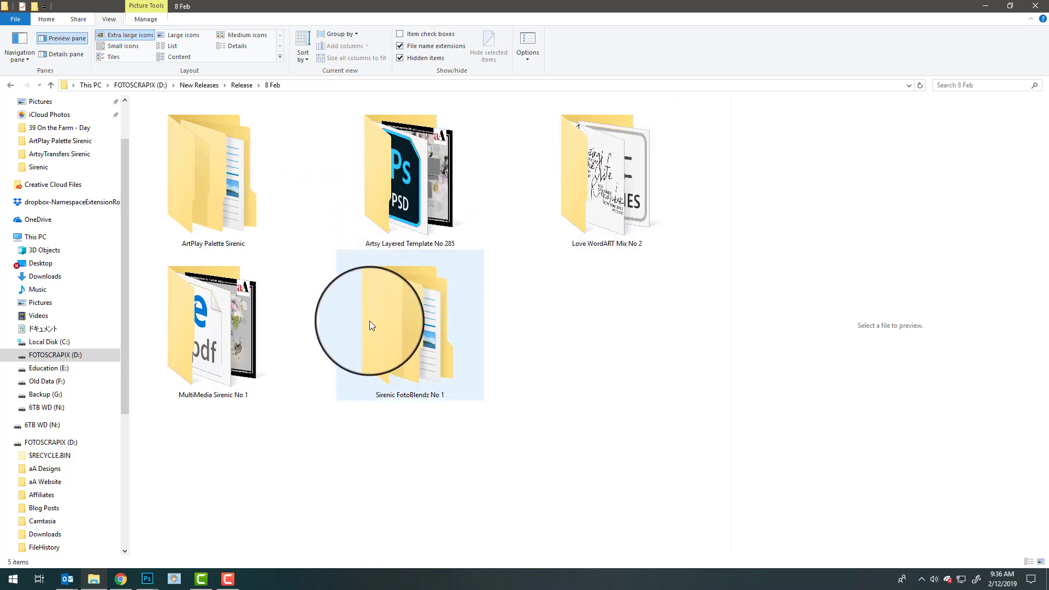
mouse_move(363, 375)
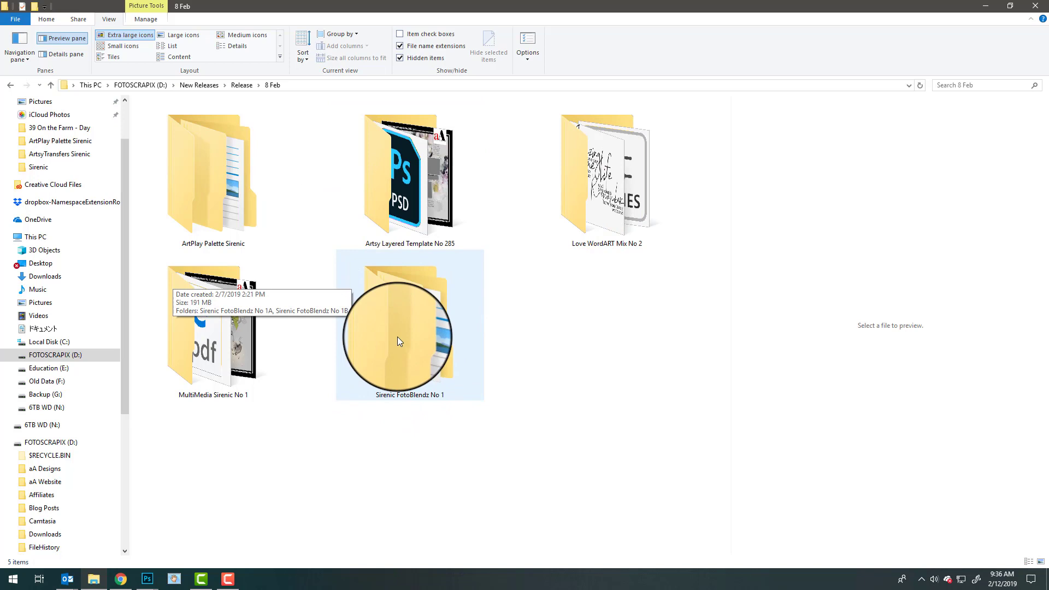
mouse_move(219, 360)
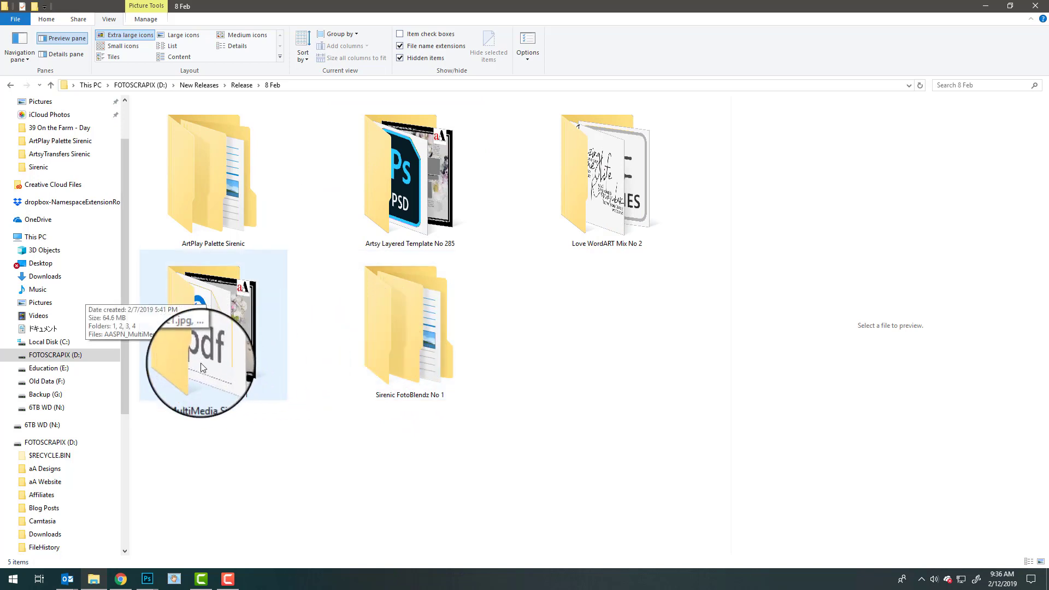
Step: Open ArtPlay Palette Sirenic A's BrushSet folder, scroll through the brush images, and go back
double_click(220, 181)
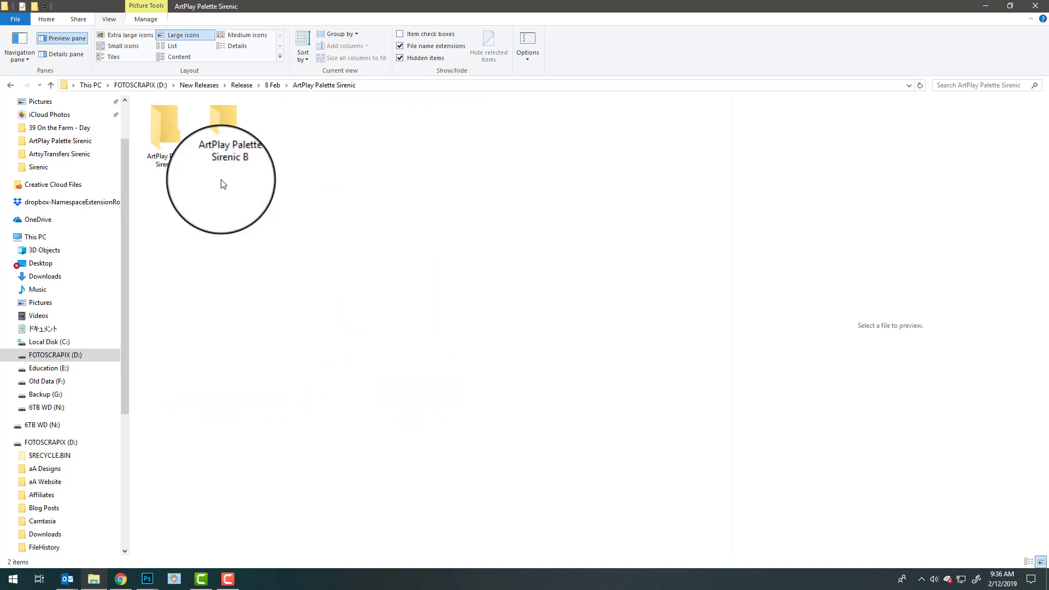
double_click(169, 129)
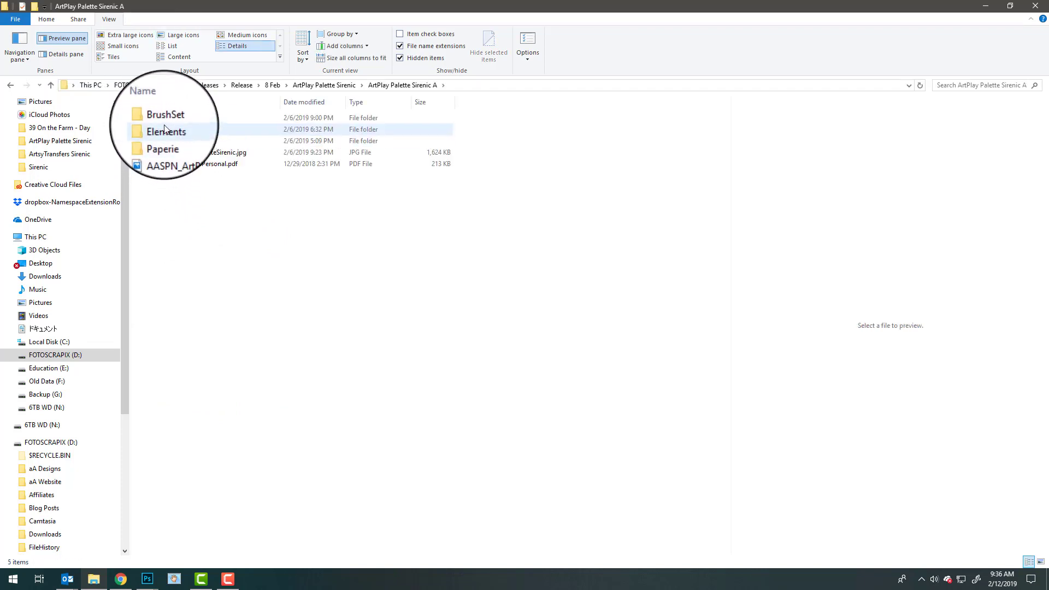
double_click(167, 119)
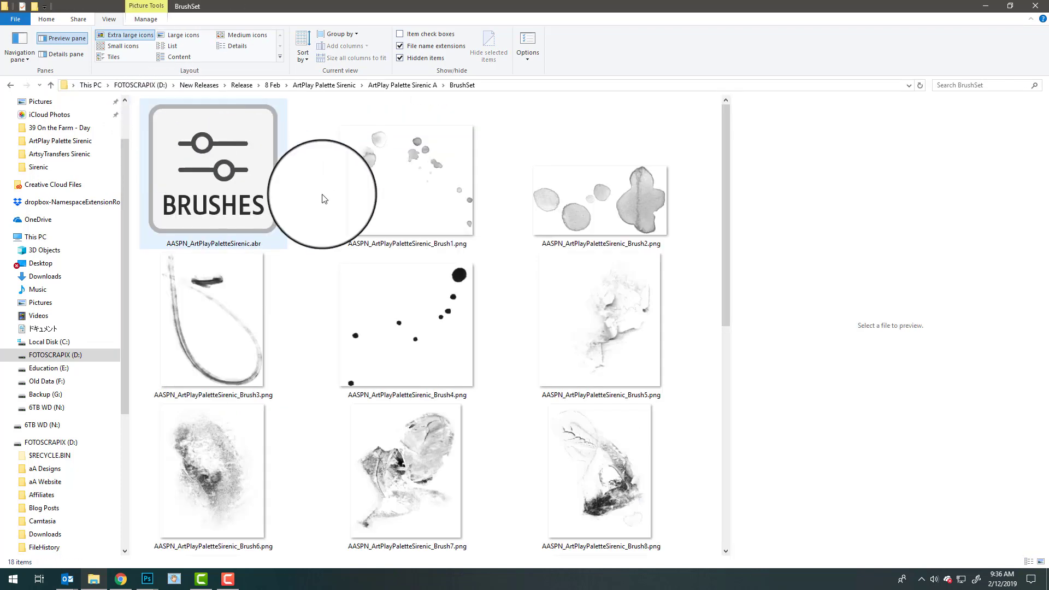
mouse_move(726, 232)
left_mouse_down()
mouse_move(735, 360)
mouse_move(723, 475)
mouse_move(720, 232)
left_mouse_up()
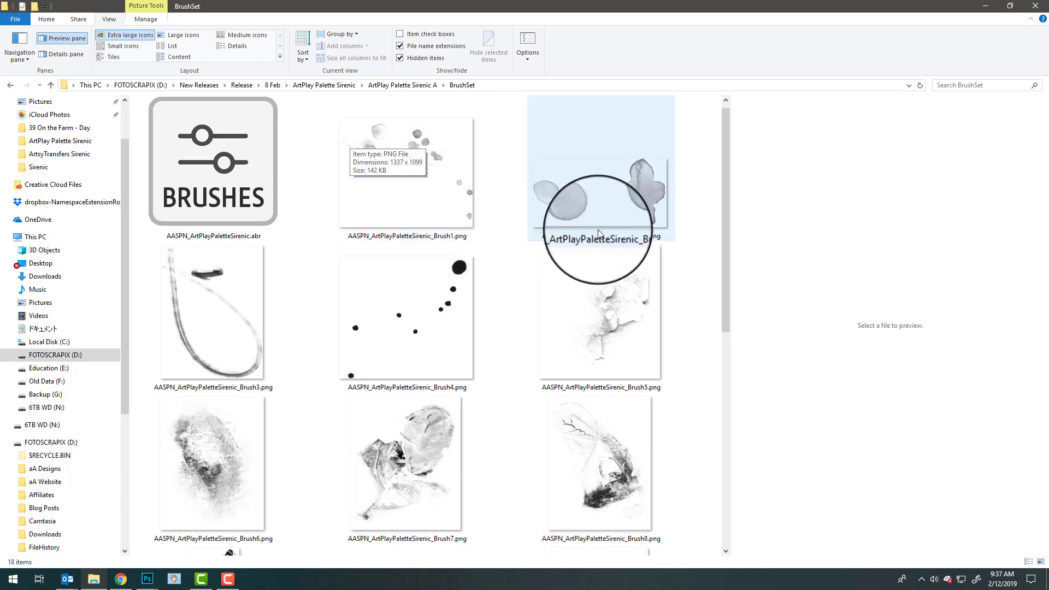
mouse_move(723, 182)
left_mouse_down()
mouse_move(714, 427)
mouse_move(707, 388)
left_mouse_up()
scroll(519, 269, "up", 2)
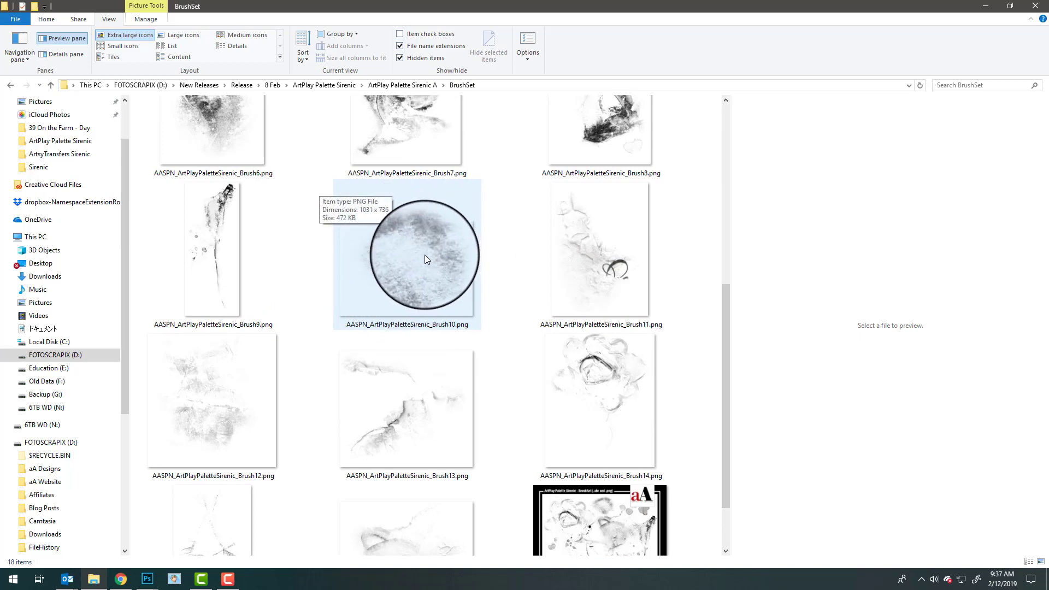
left_click(10, 84)
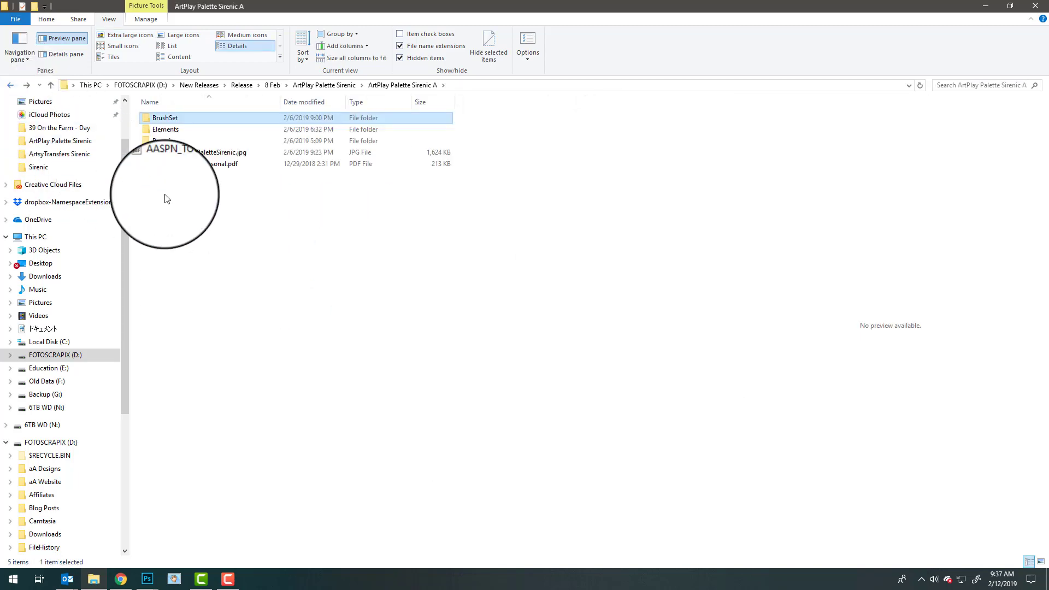
Step: Preview the dark blue button in Elements and the grey and green leaves in Leaves Green
double_click(168, 128)
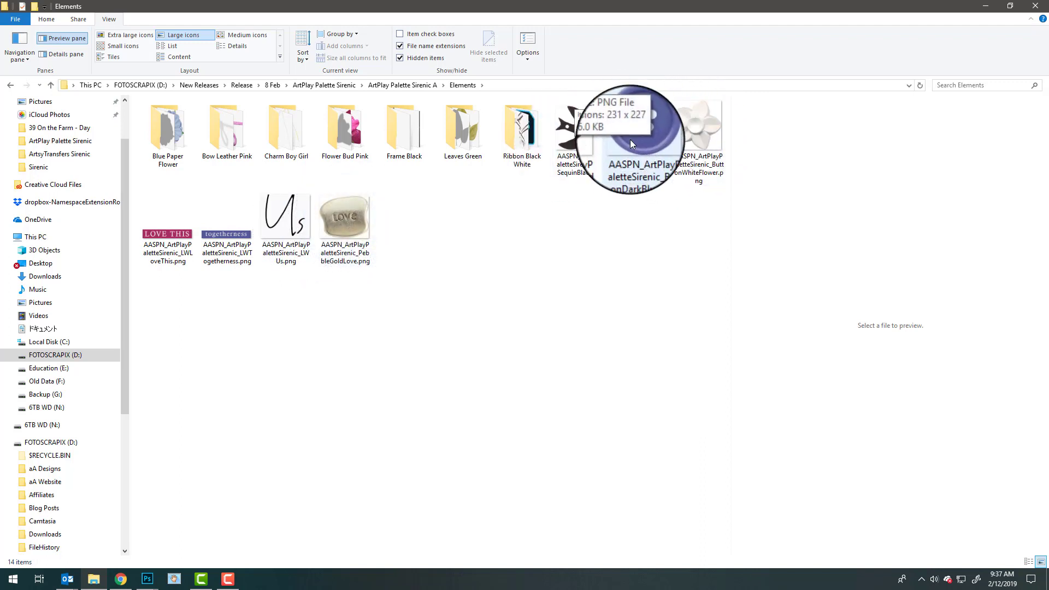
left_click(636, 158)
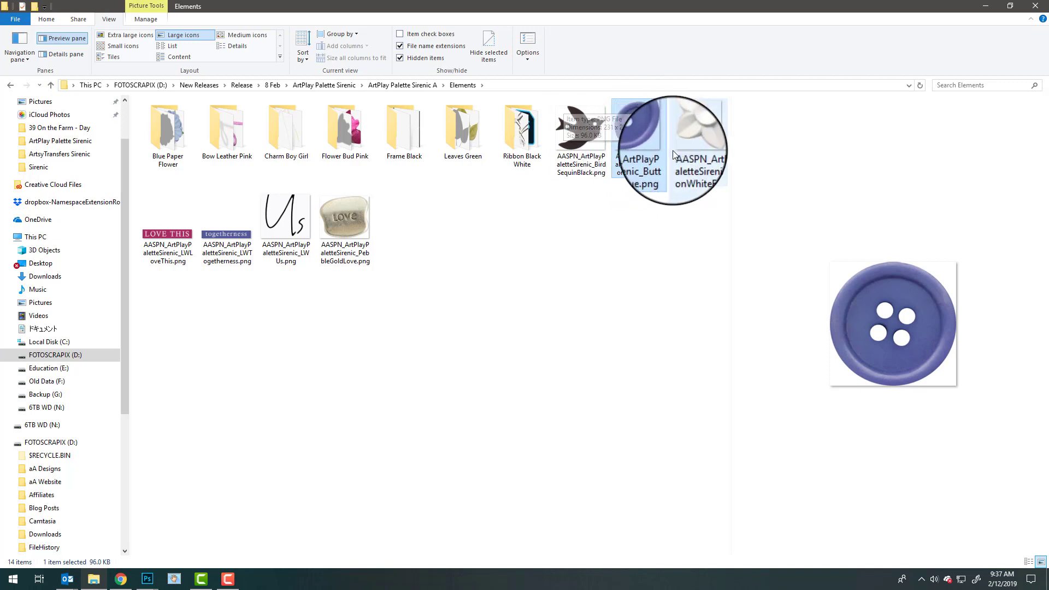
double_click(464, 136)
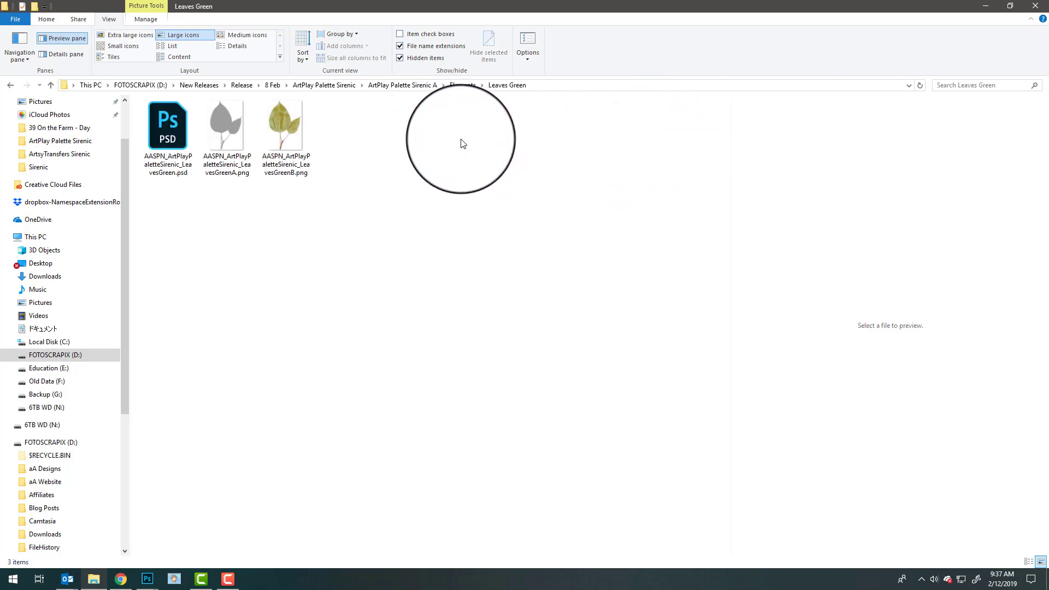
left_click(230, 134)
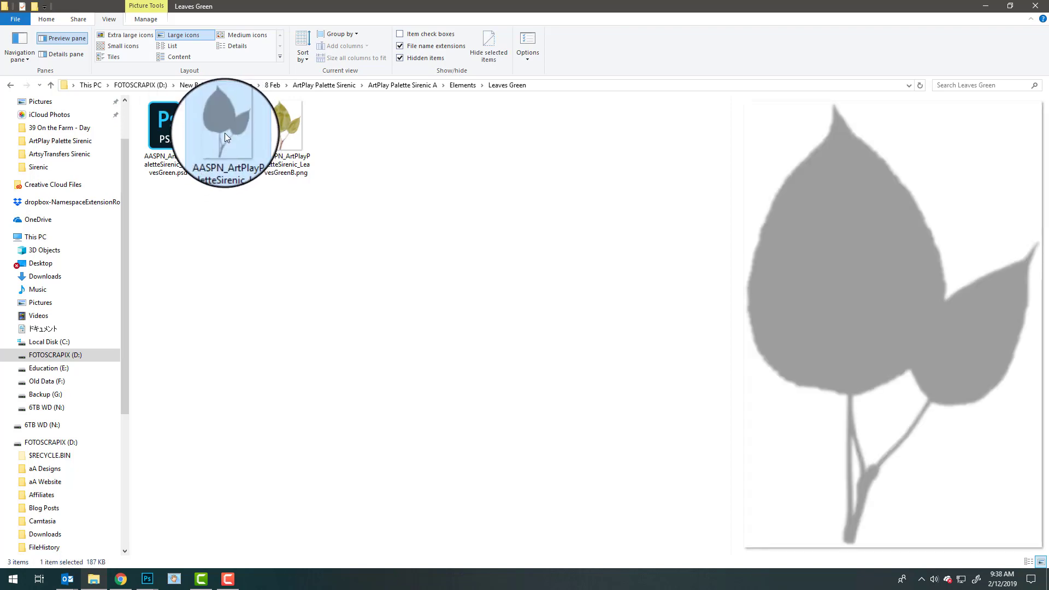
left_click(278, 139)
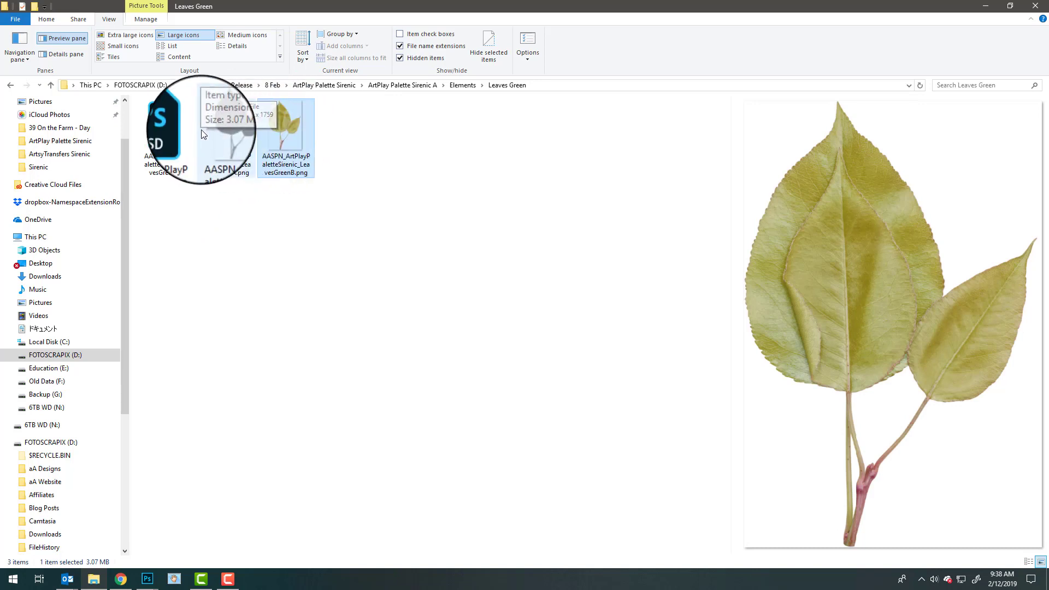
left_click(462, 86)
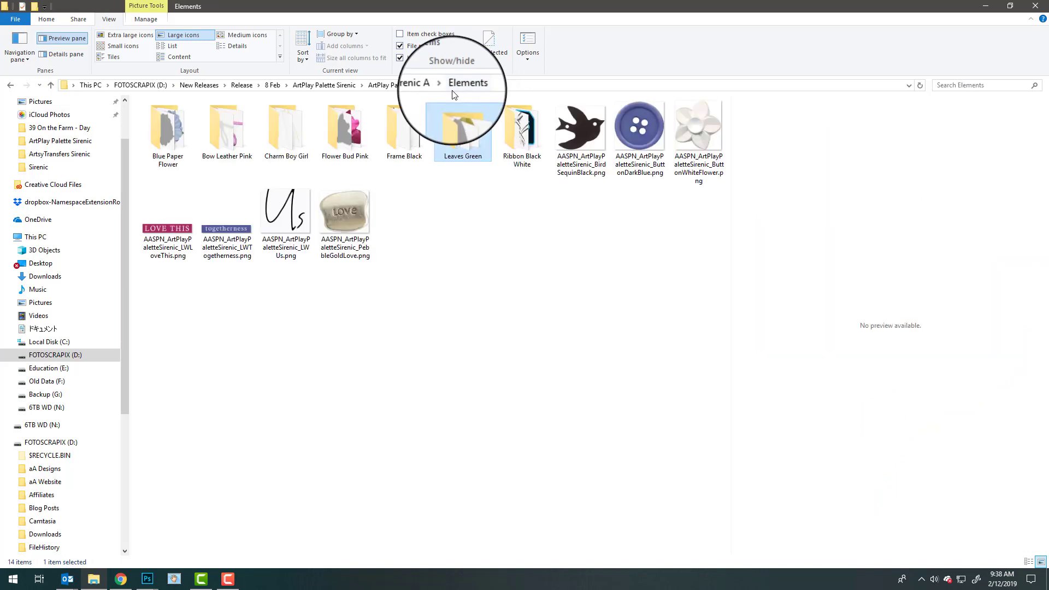
Step: Open Sirenic A's Paperie folder and display it as extra large icons
left_click(403, 87)
double_click(172, 130)
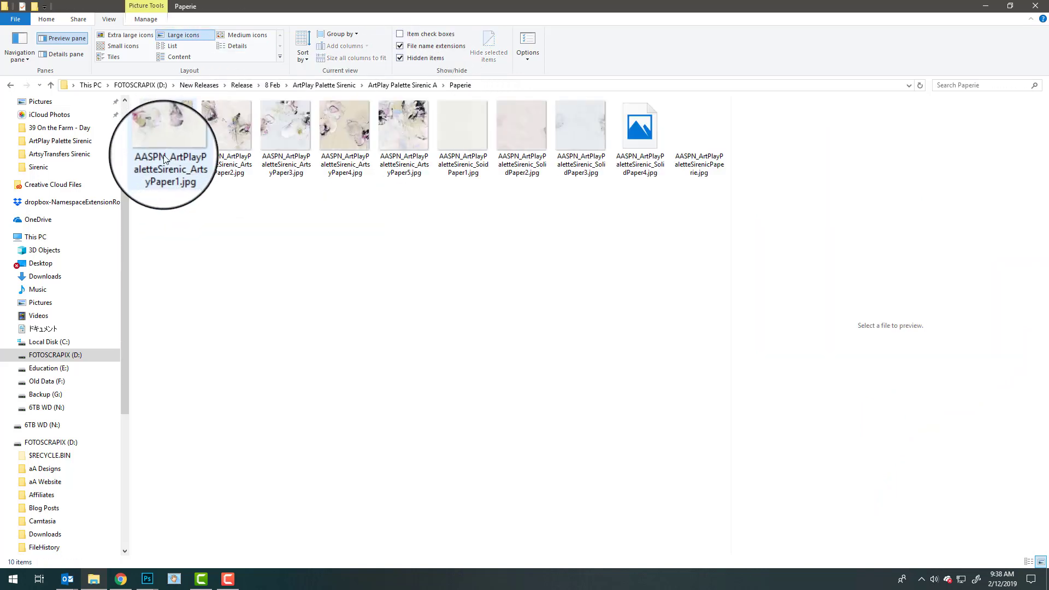
left_click(130, 35)
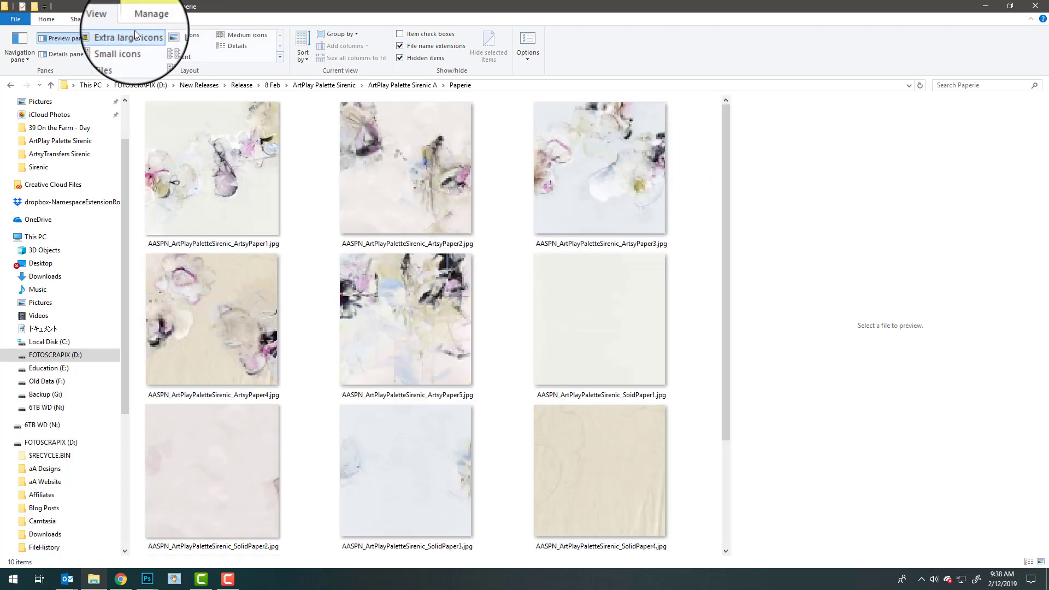
Step: Preview the first, fifth and fourth artsy papers and the first, fourth and third solid papers
left_click(221, 178)
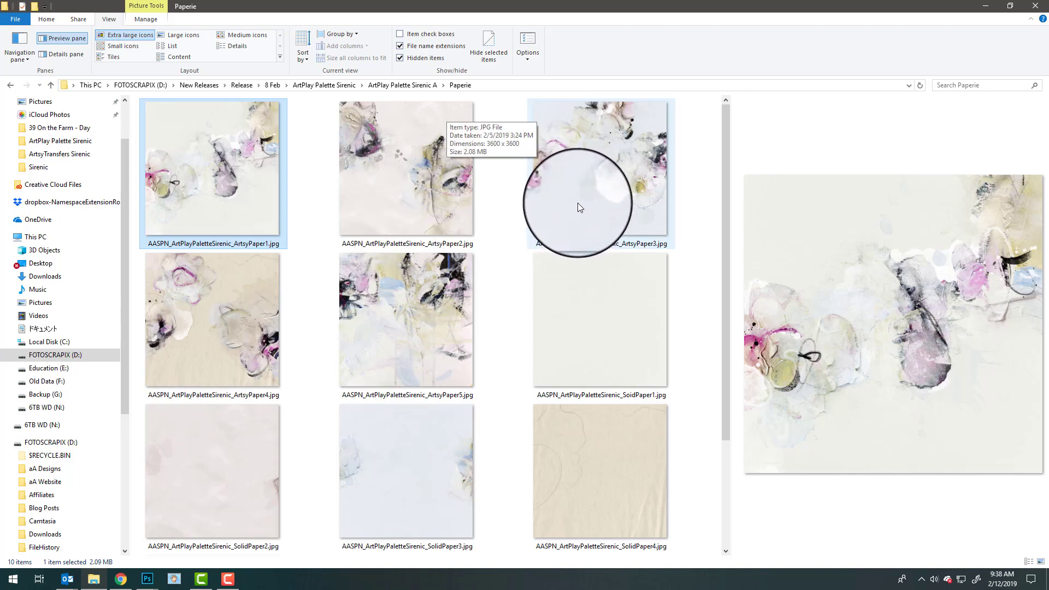
left_click(413, 290)
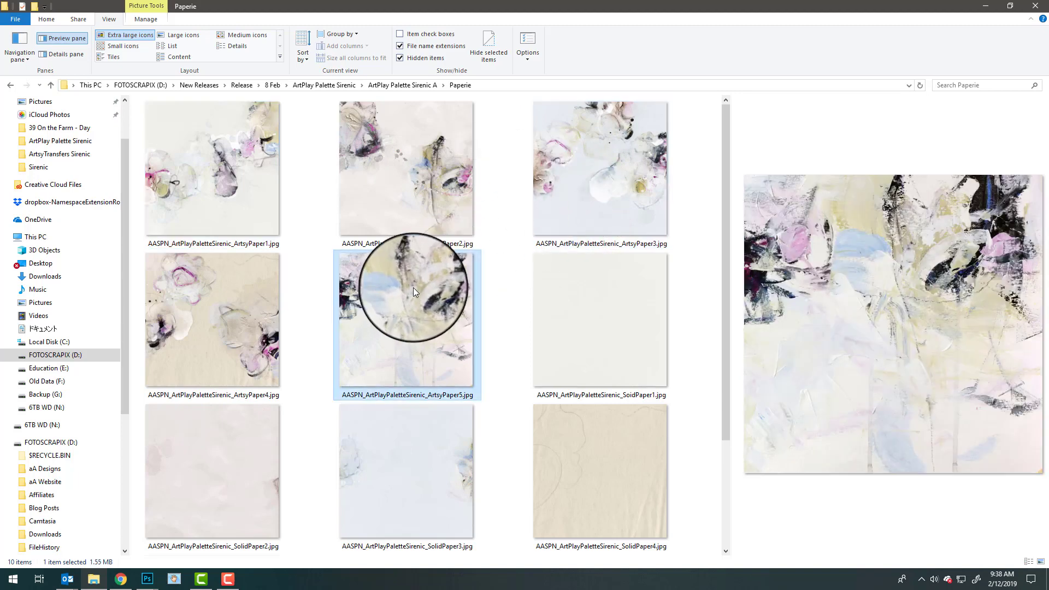
left_click(611, 323)
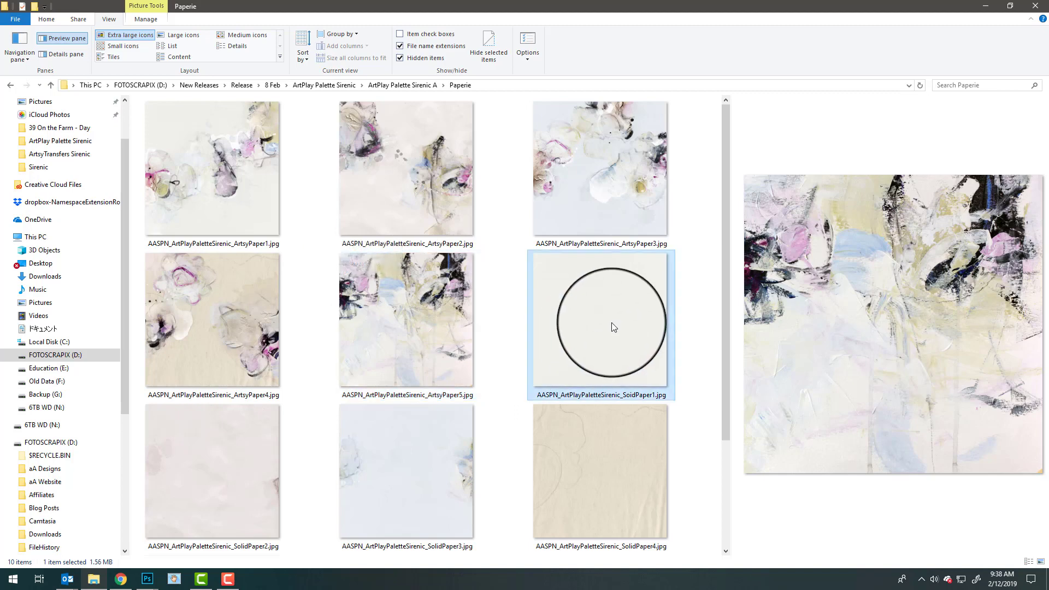
left_click(577, 435)
left_click(386, 474)
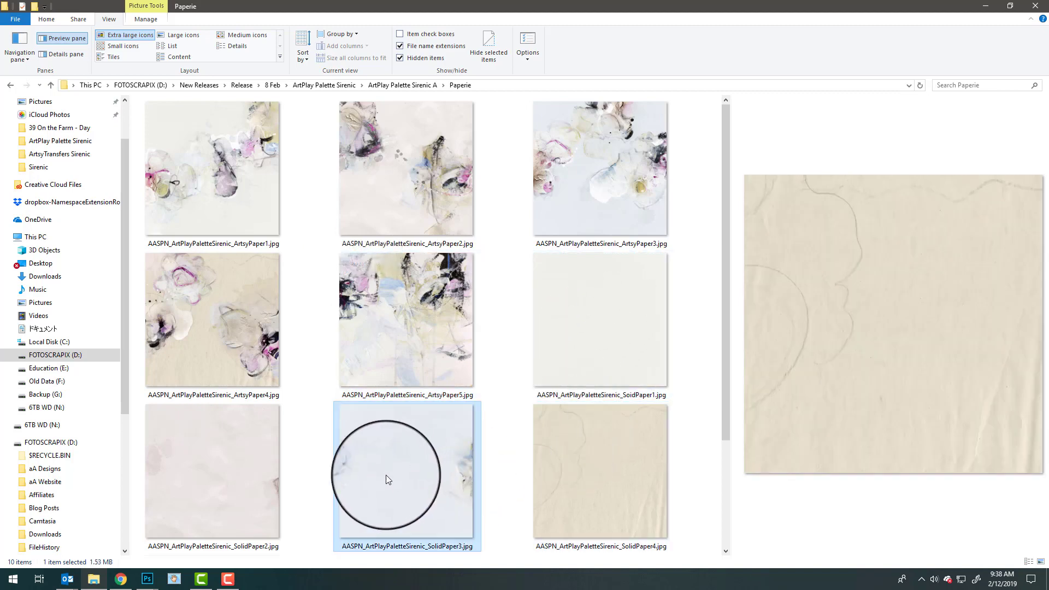
left_click(216, 283)
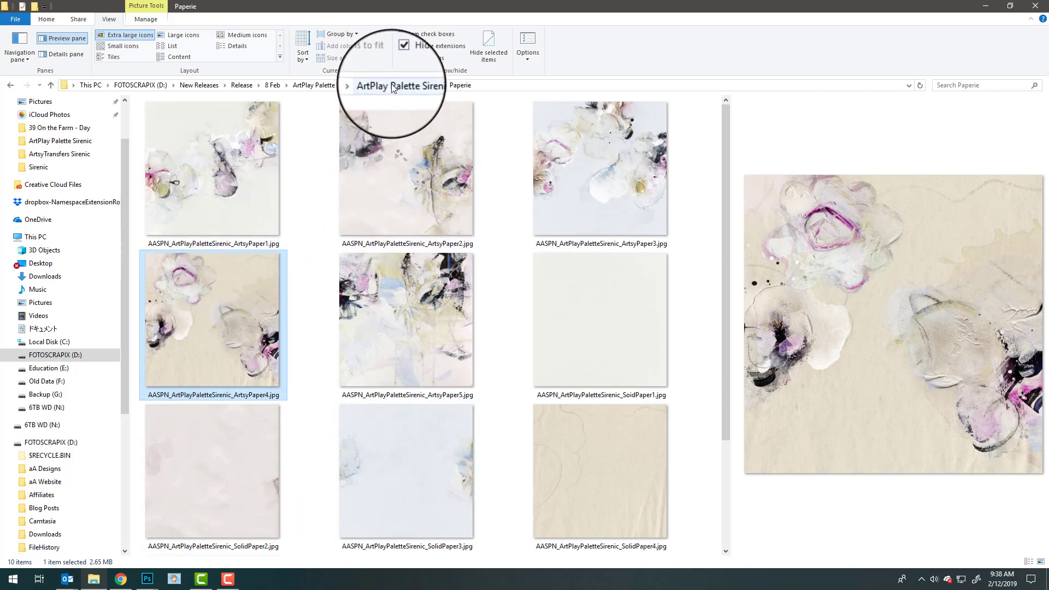
Step: Open the Transfers and Overlays folder of ArtPlay Palette Sirenic B
left_click(350, 85)
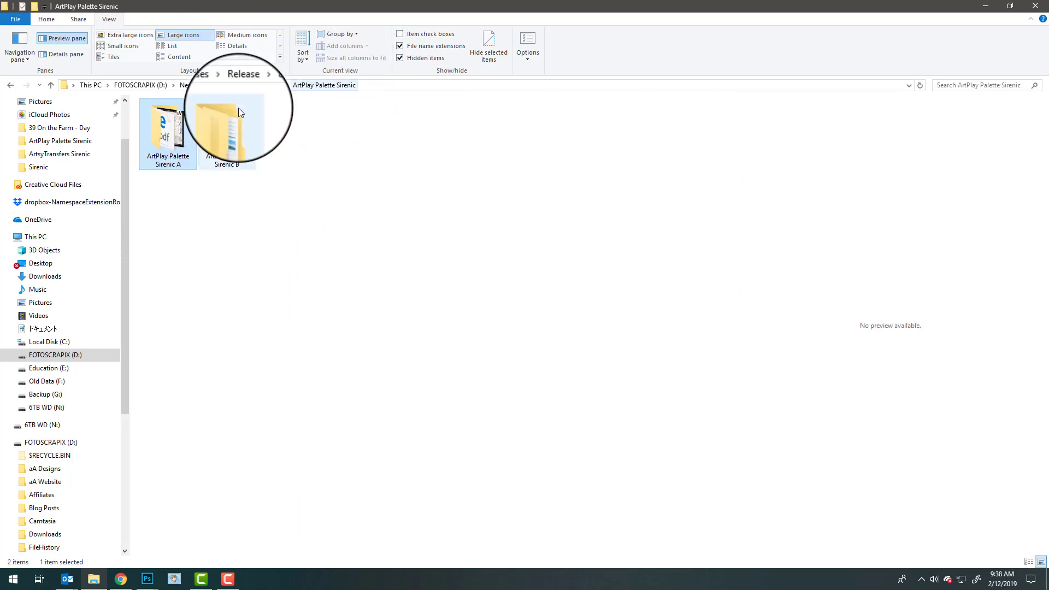
double_click(228, 140)
double_click(169, 118)
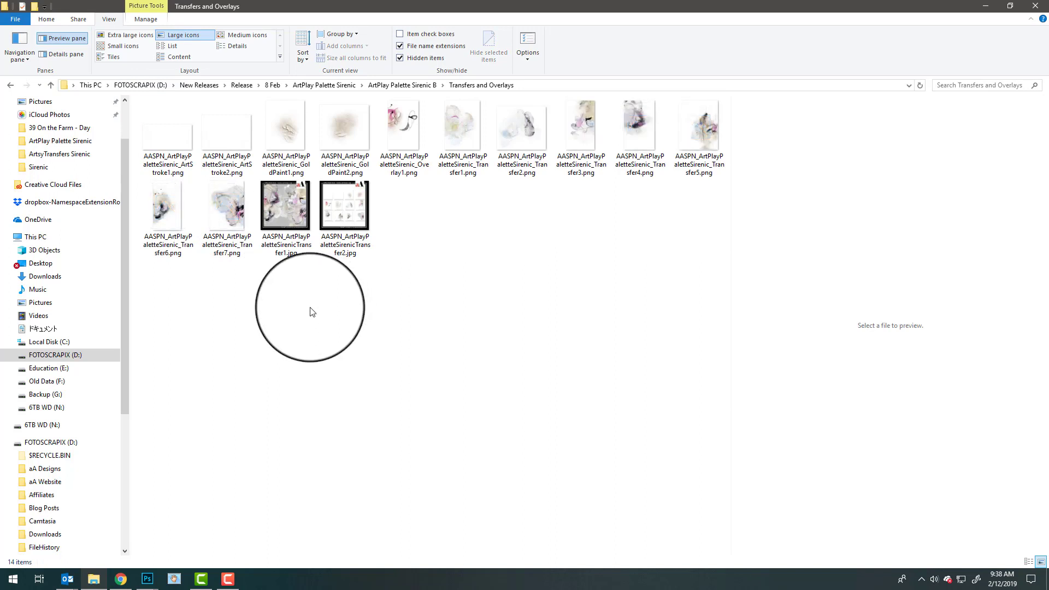
Step: Preview the art stroke, GoldPaint1-2, Overlay1, Transfer1, 2 and 4, then the transfers overview
left_click(188, 129)
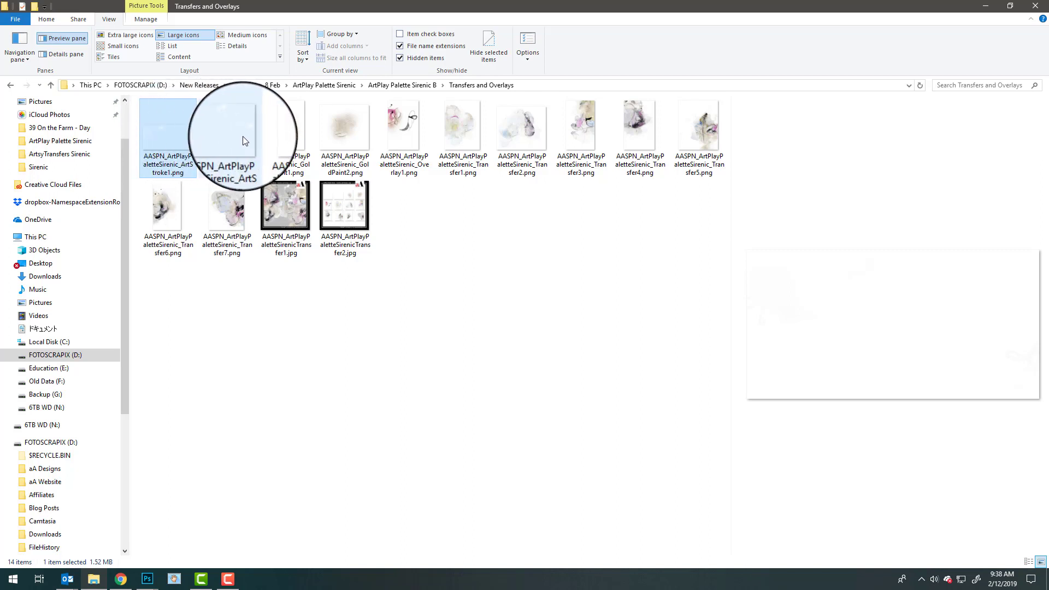
left_click(288, 138)
left_click(342, 140)
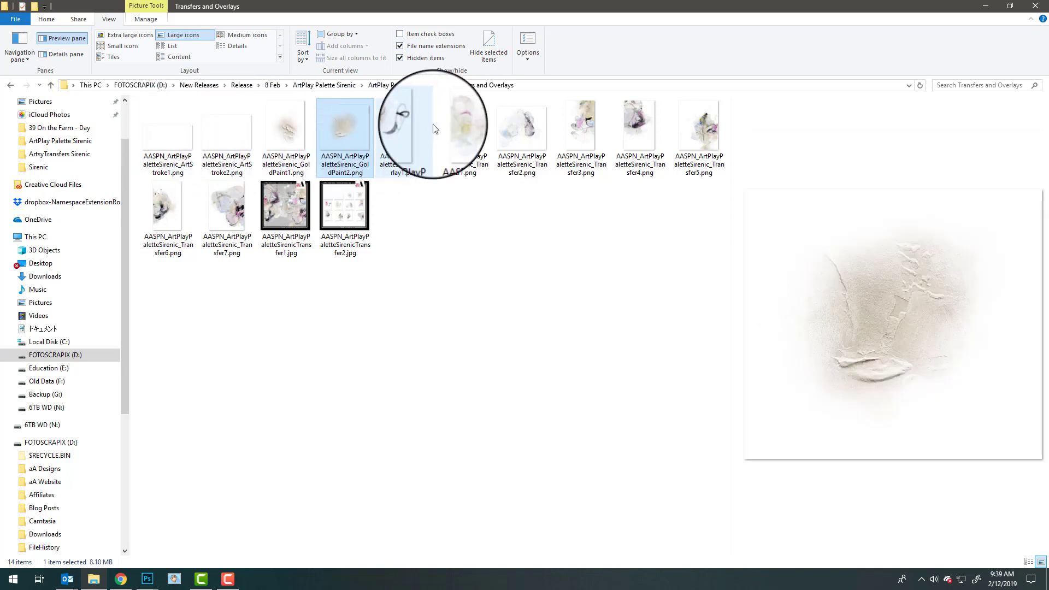
left_click(410, 137)
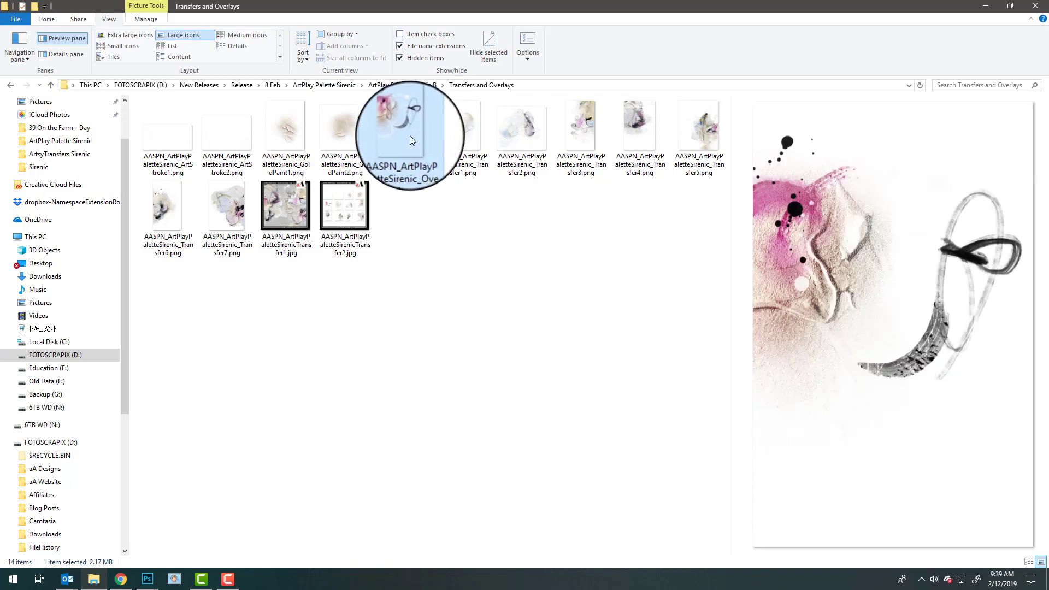
left_click(464, 128)
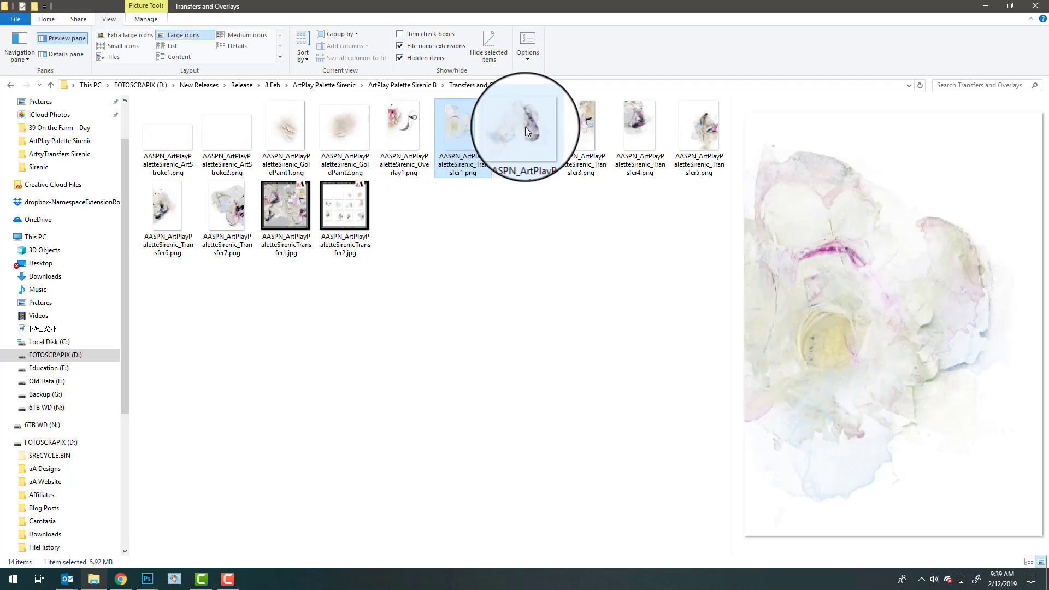
left_click(526, 126)
left_click(643, 141)
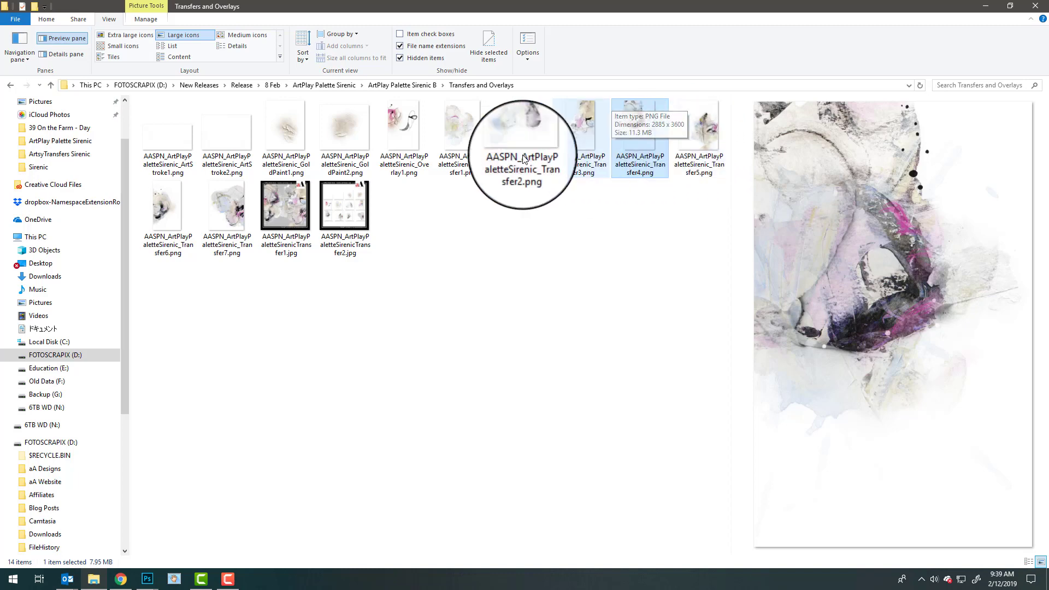
left_click(271, 215)
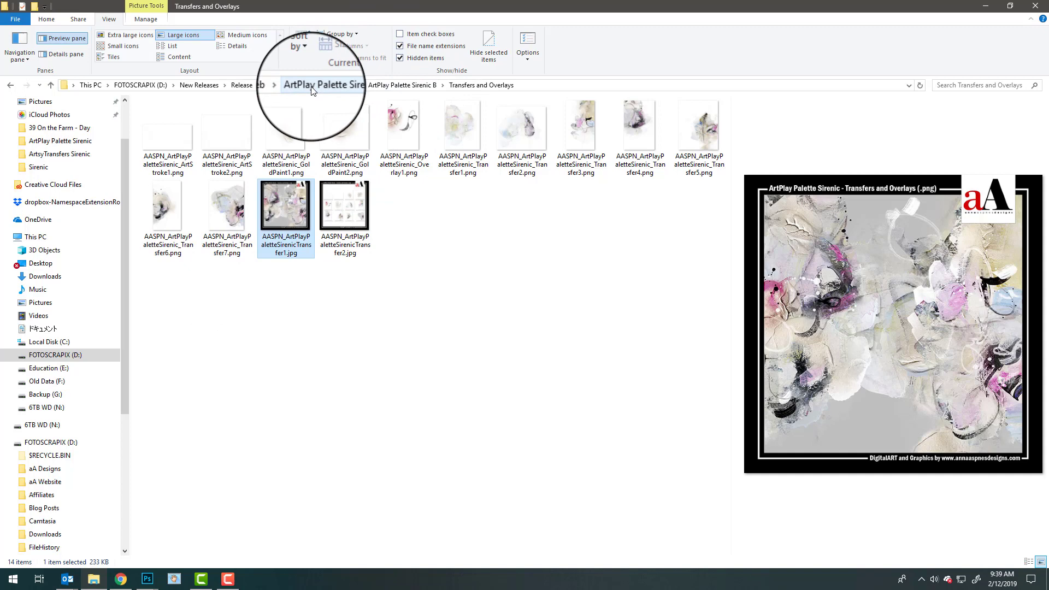
Step: View the Artsy Layered Template No 285 JPG in a widened Preview pane, then return to 8 Feb
left_click(289, 85)
left_click(276, 85)
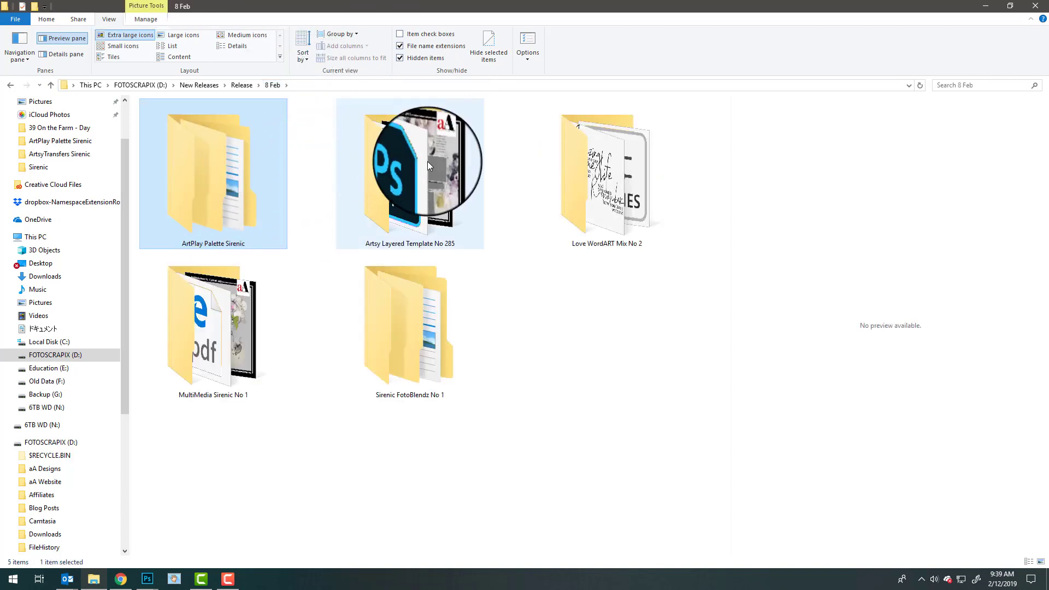
left_click(168, 124)
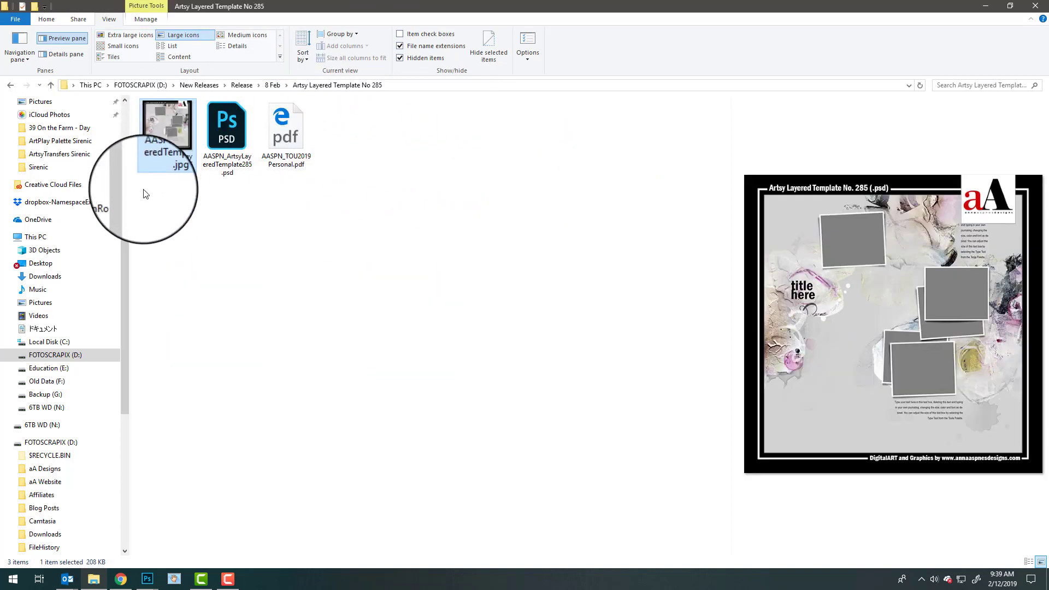
left_click_drag(731, 198, 339, 218)
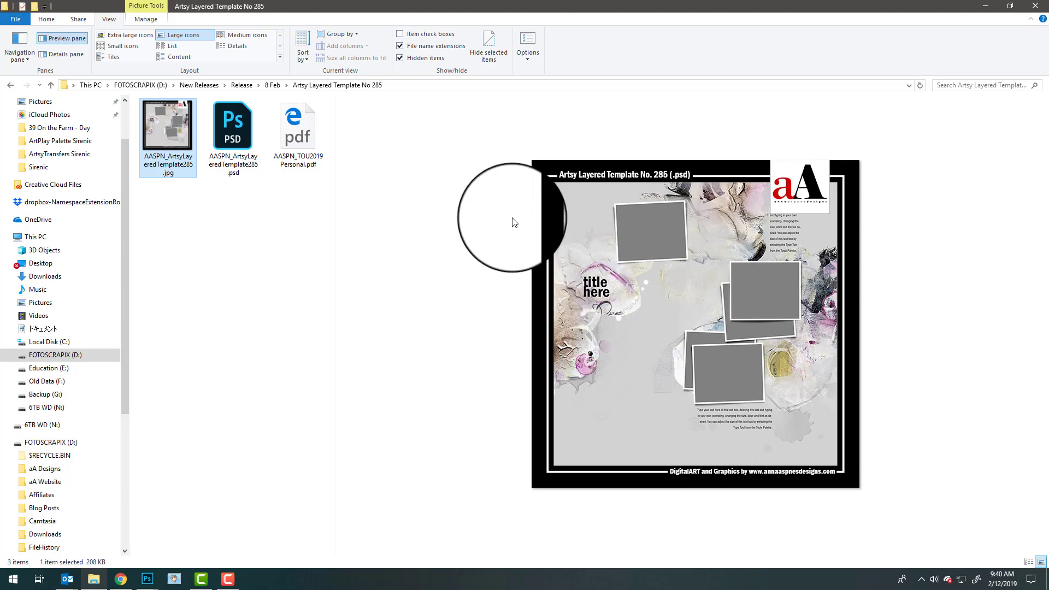
left_click(277, 83)
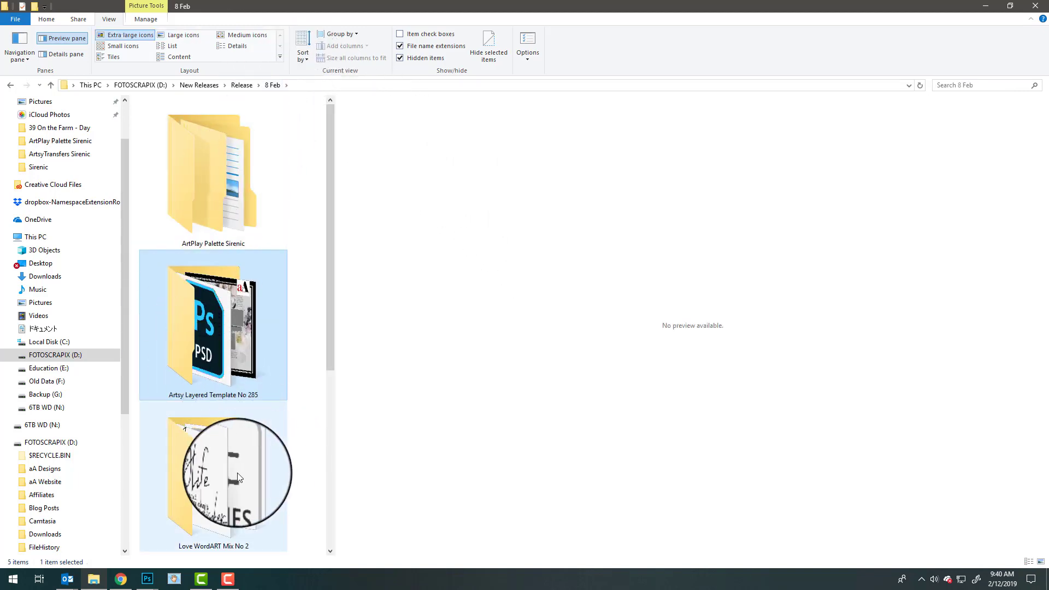
Step: Open Love WordART Mix No 2 and preview BTMelodious, All My Heart, Always You, amazing and Blooming marvelous
double_click(234, 470)
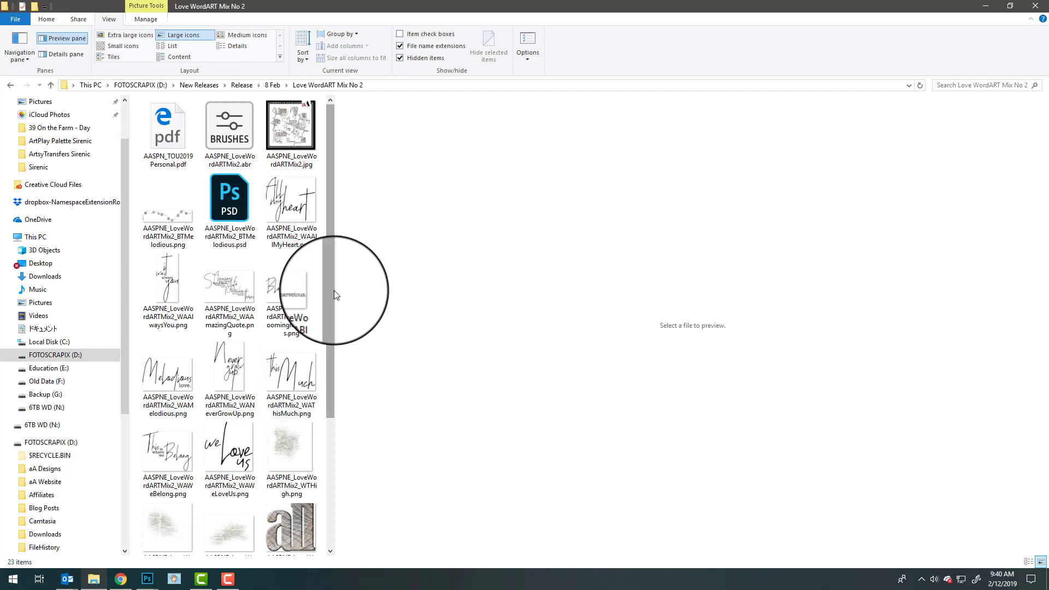
left_click_drag(335, 294, 714, 290)
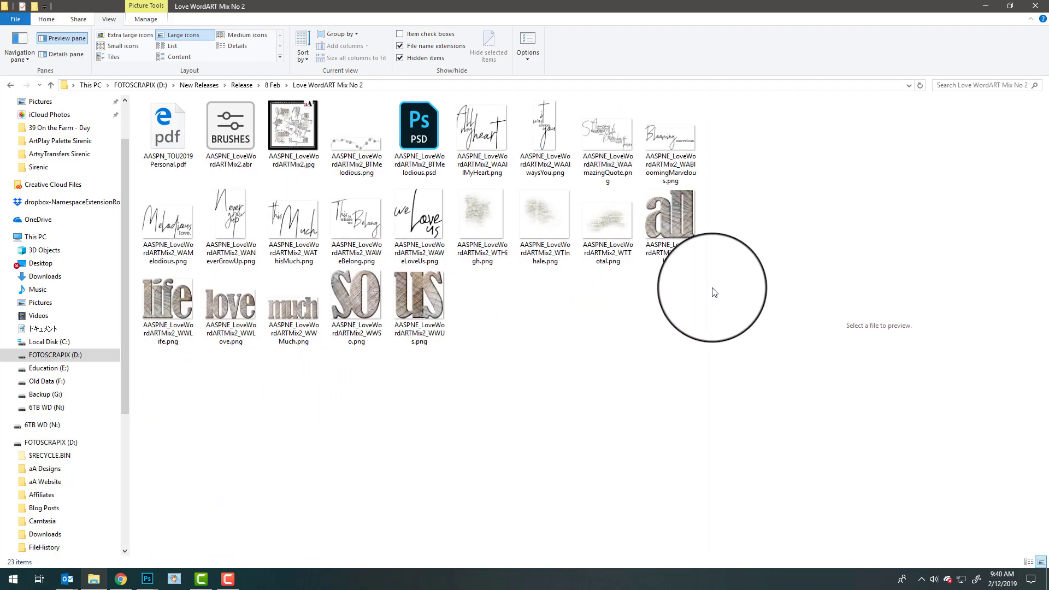
left_click(372, 139)
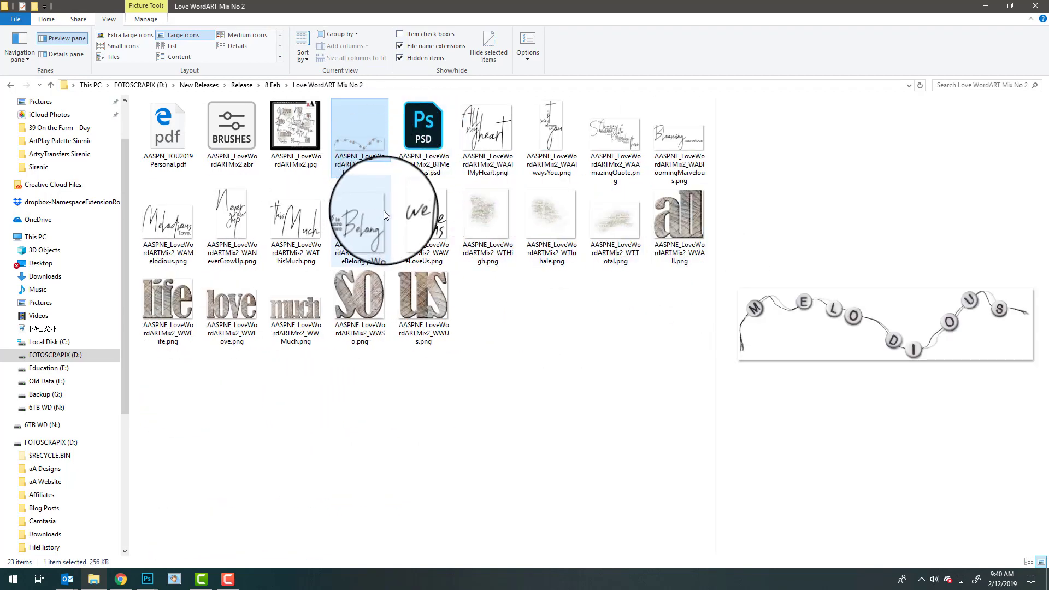
left_click(493, 146)
left_click(557, 146)
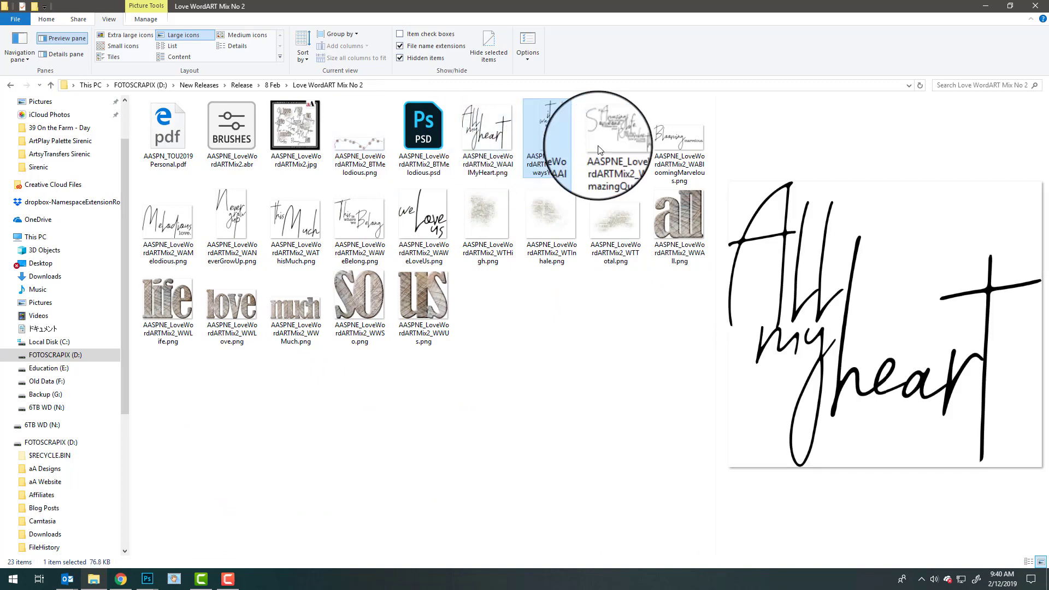
left_click(630, 142)
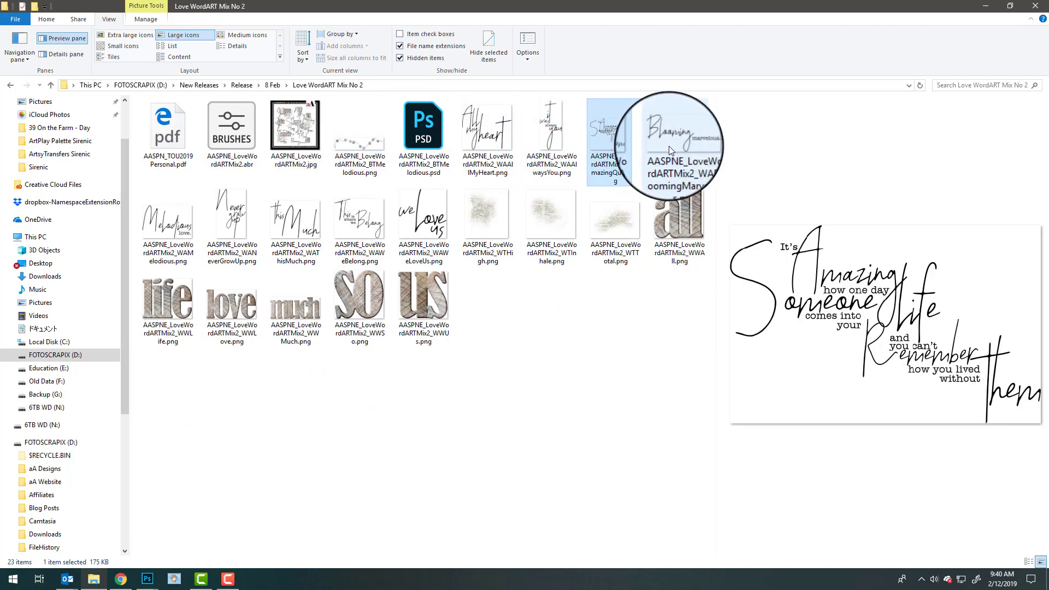
left_click(665, 149)
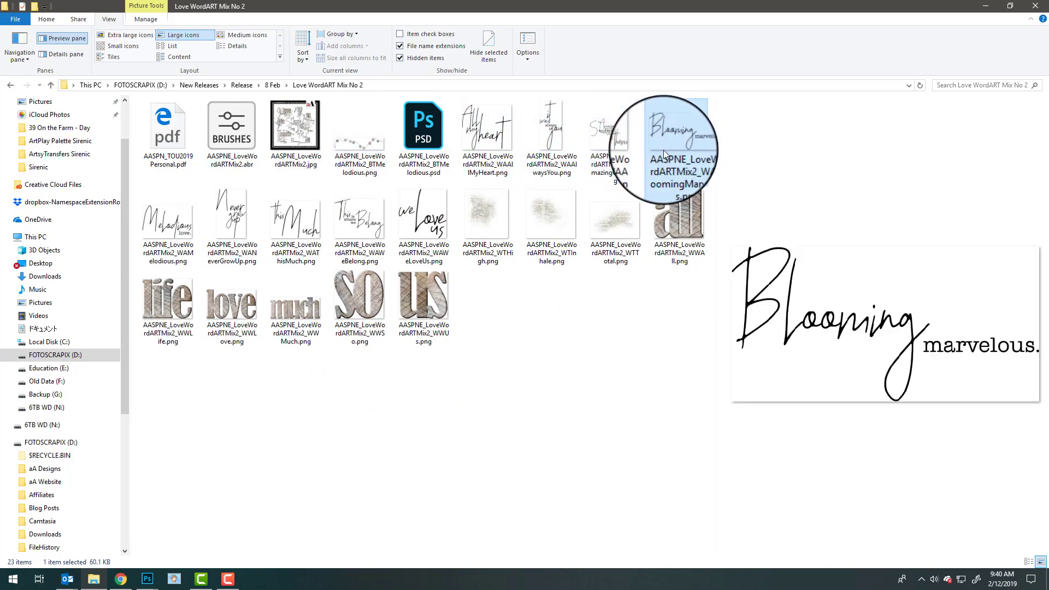
Step: Preview the WTHigh and Inhale dictionary-text transfers and the wooden 'all', 'us' and 'so' words
left_click(481, 221)
left_click(561, 219)
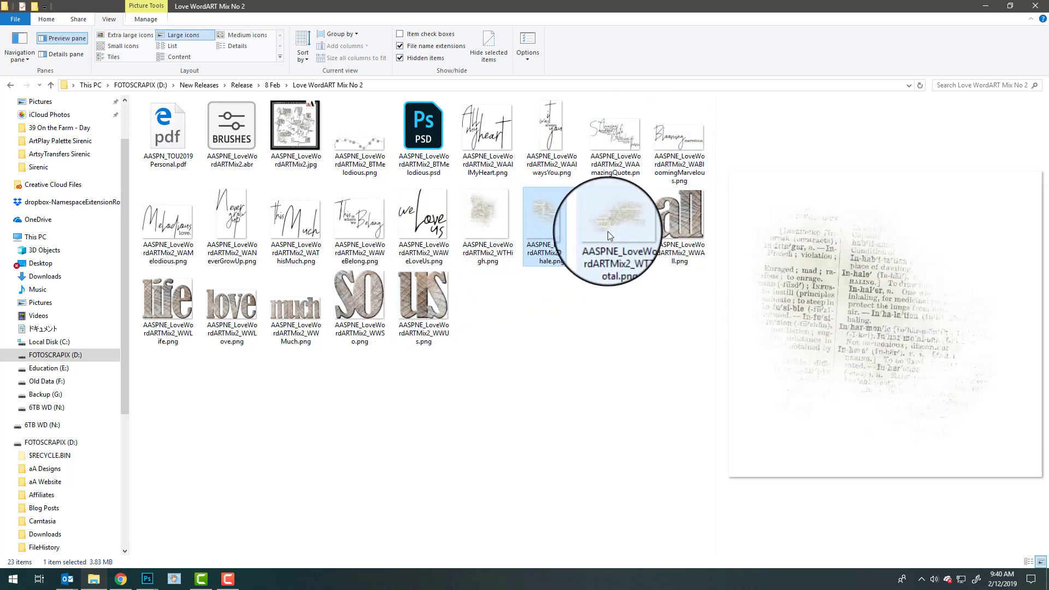
left_click(690, 220)
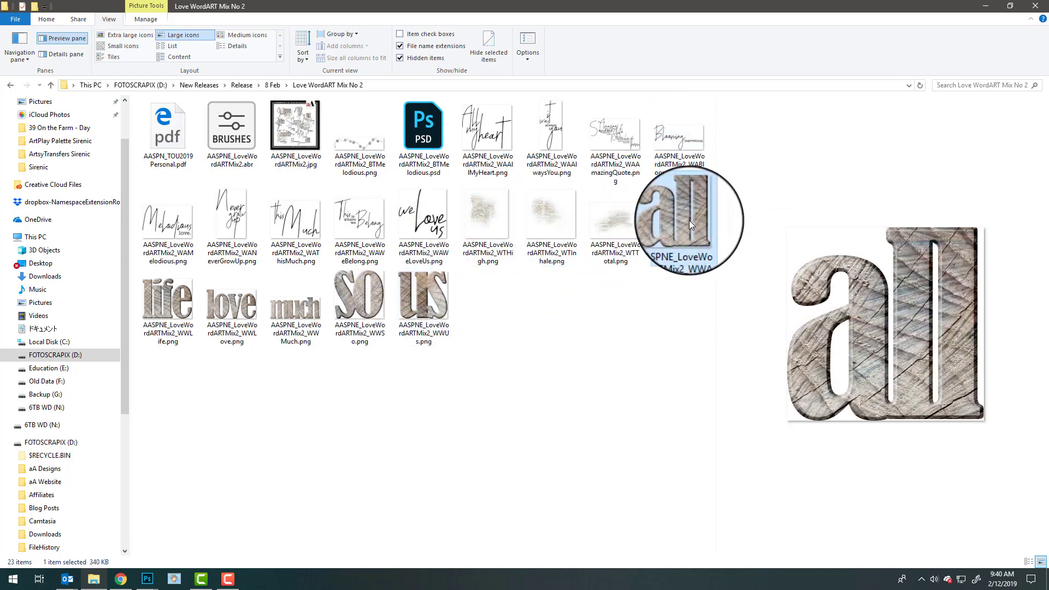
left_click(432, 297)
left_click(372, 297)
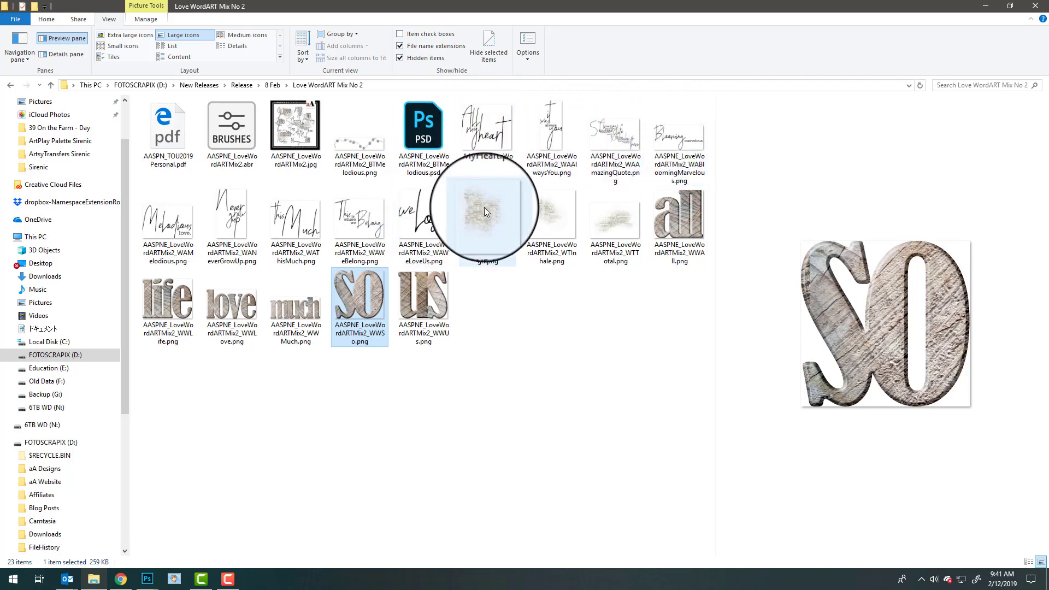
Step: Open Sirenic FotoBlendz No 1A and preview AASPN_SirenicFotoBlendz1_1.png alongside its layered PSD version
left_click(273, 85)
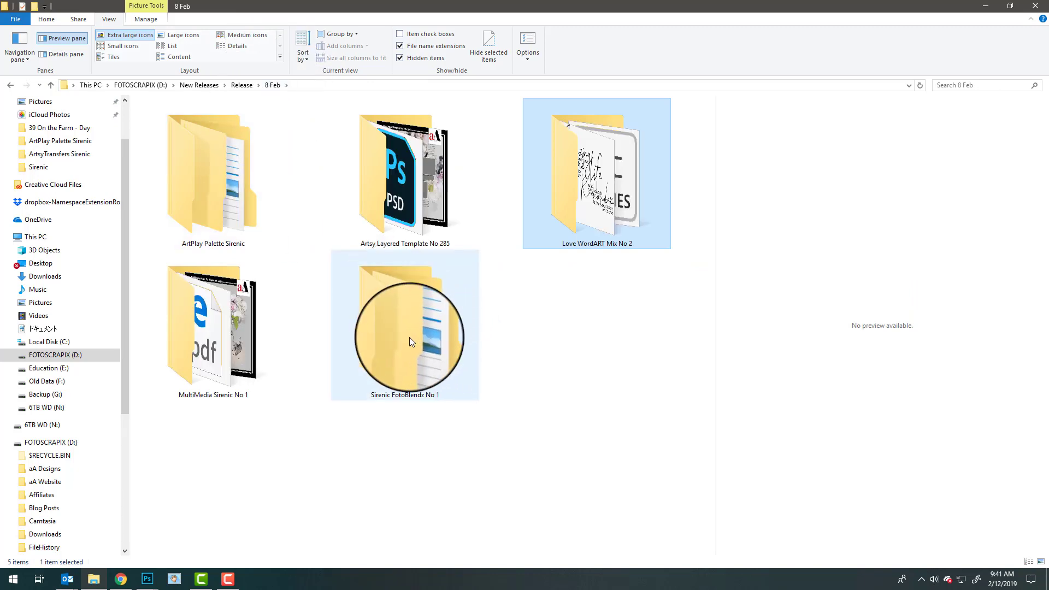
left_click(410, 338)
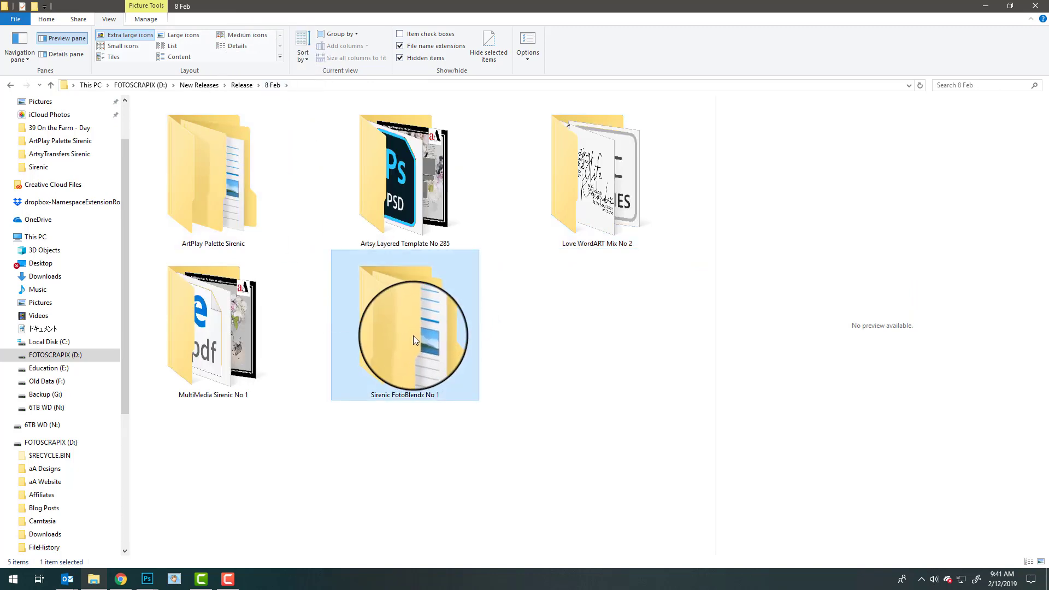
double_click(412, 337)
double_click(173, 130)
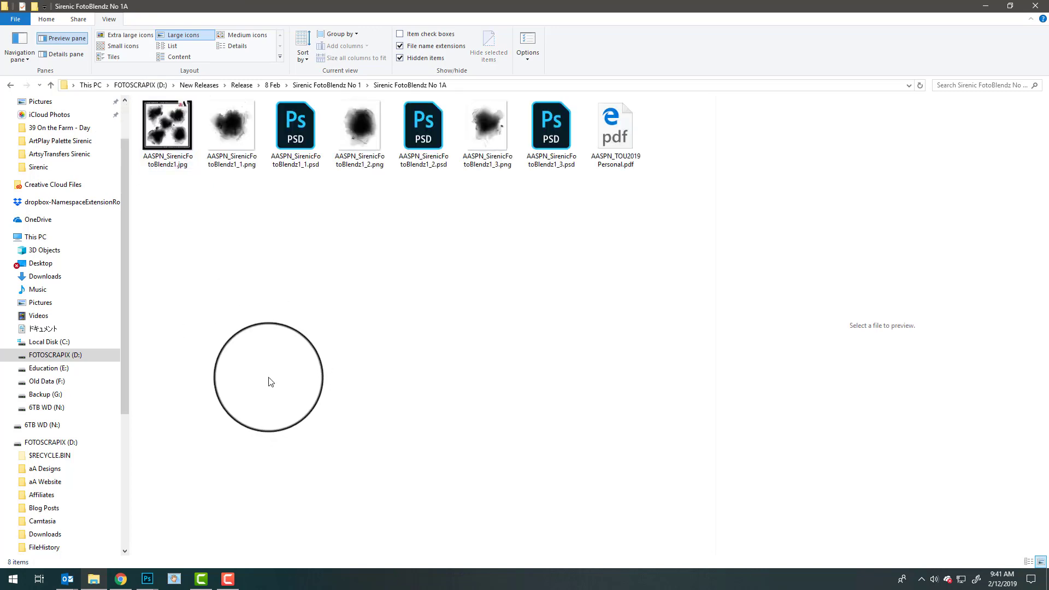
left_click(242, 131)
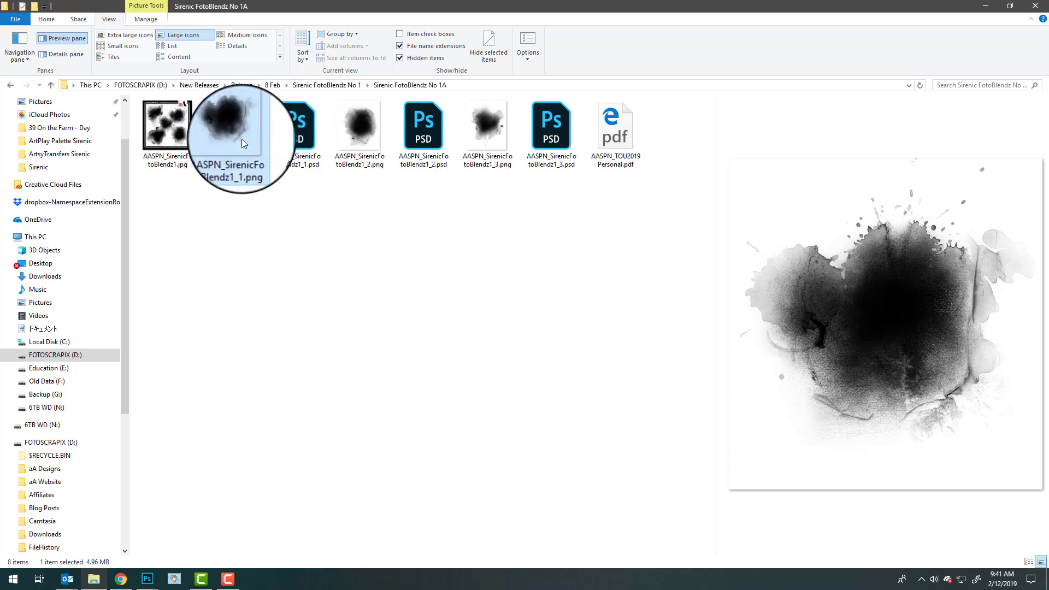
left_click(298, 141)
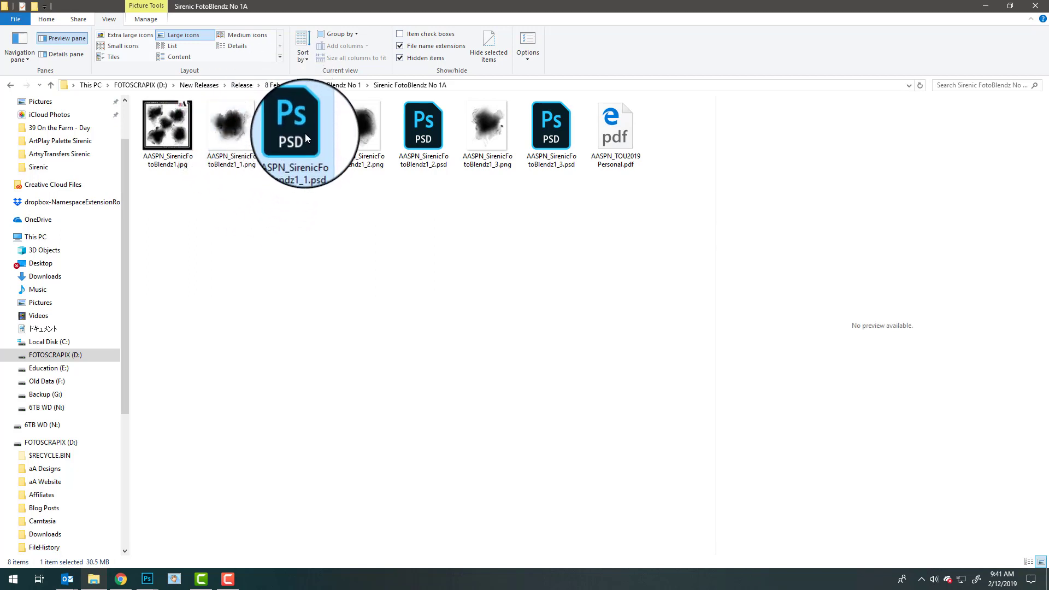
left_click(244, 141)
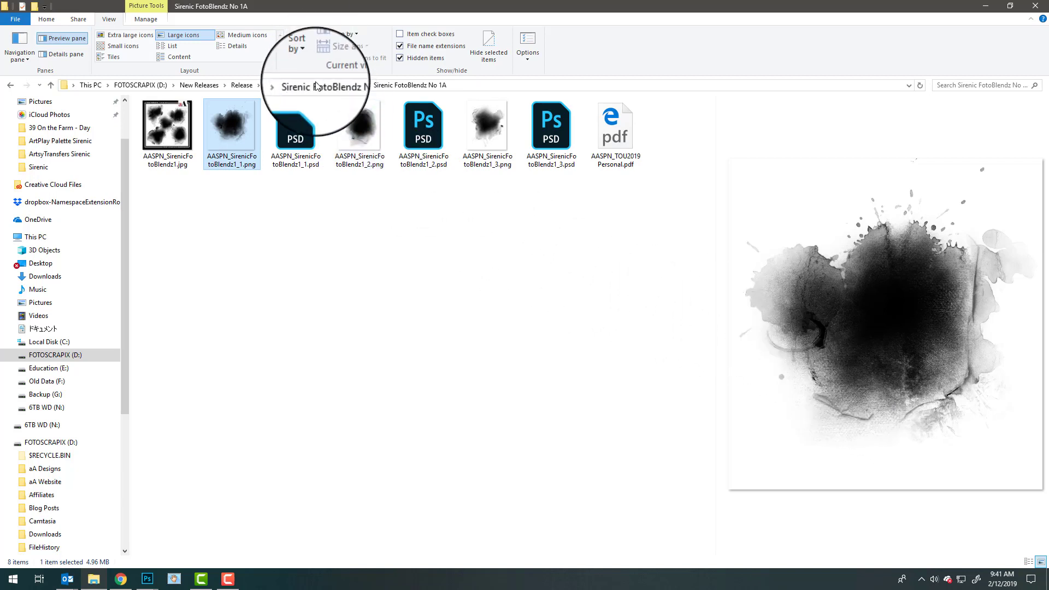
Step: Switch to Layout_UllaMay.psd in Photoshop and hide every layer group, leaving the blank background
left_click(149, 583)
left_click(197, 551)
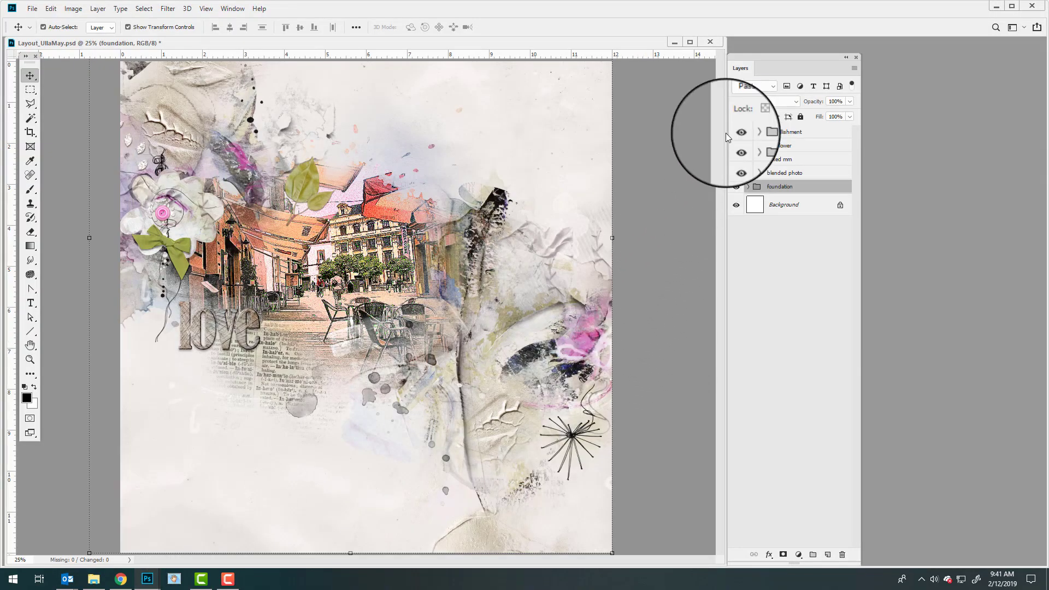
left_click_drag(735, 133, 735, 192)
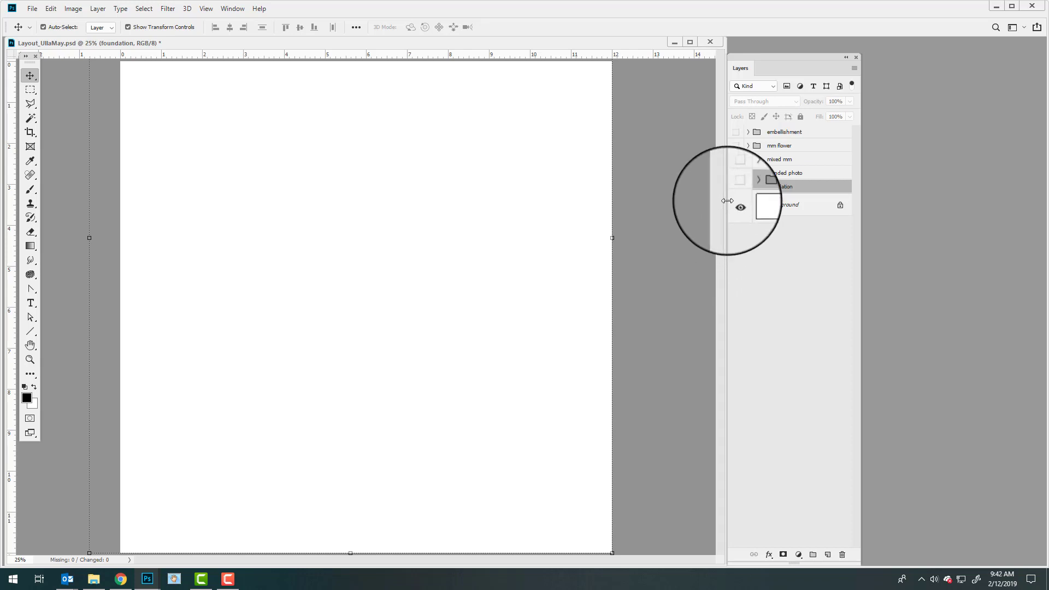
Step: Start a new document from the File menu, then close the New Document dialog
left_click(33, 8)
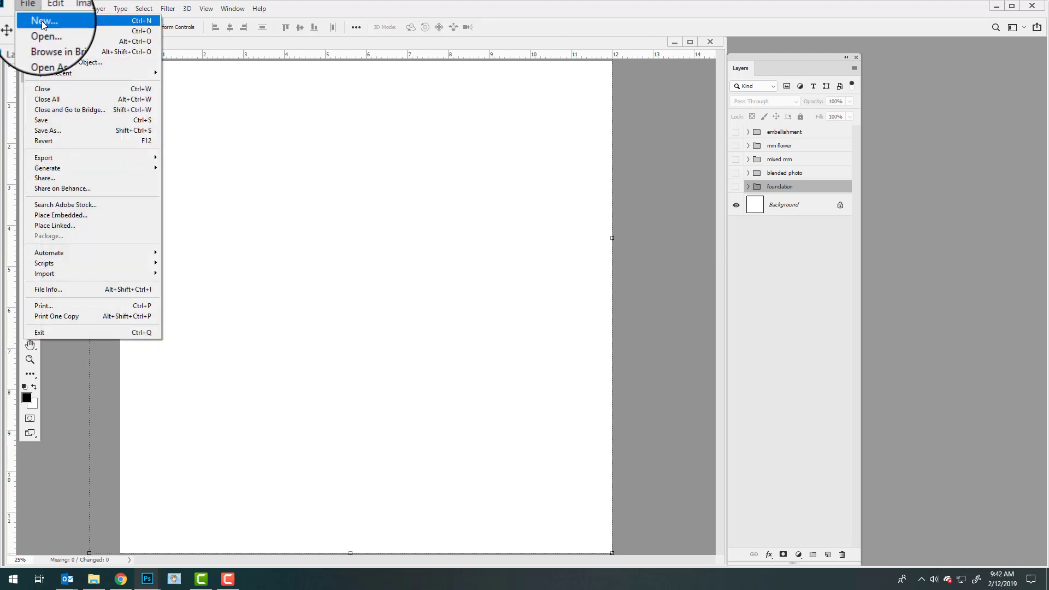
left_click(42, 21)
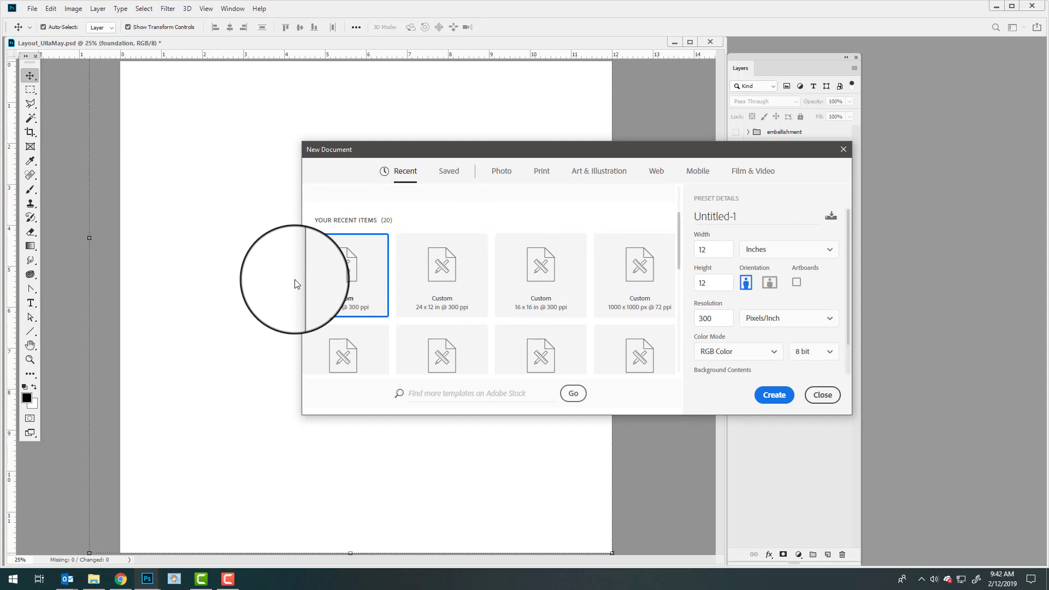
left_click(822, 394)
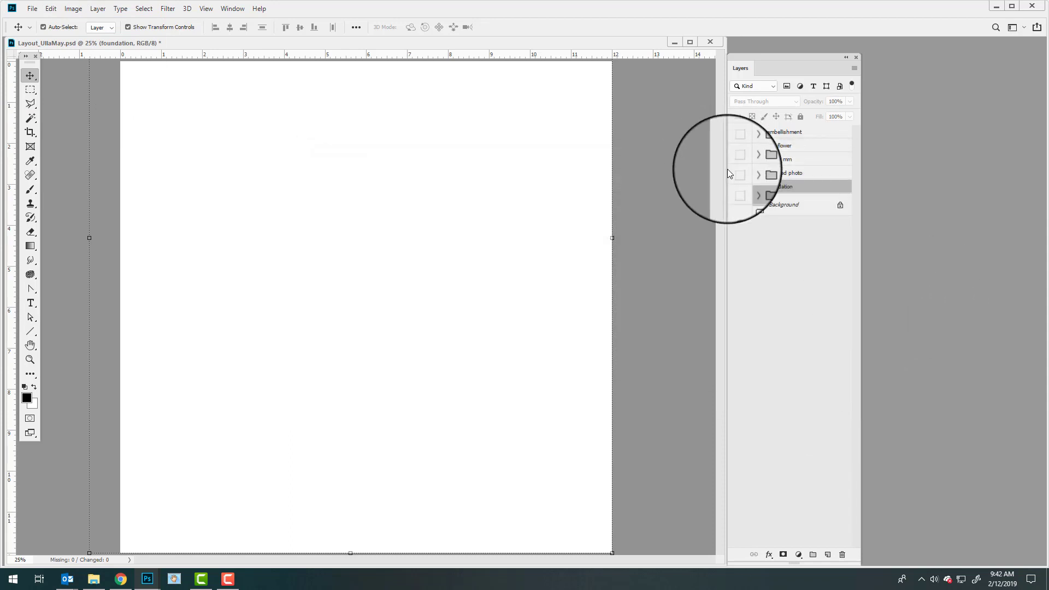
Step: Expand and show the foundation group, then turn on both gold paint layers and the grey splatter layer
left_click(751, 186)
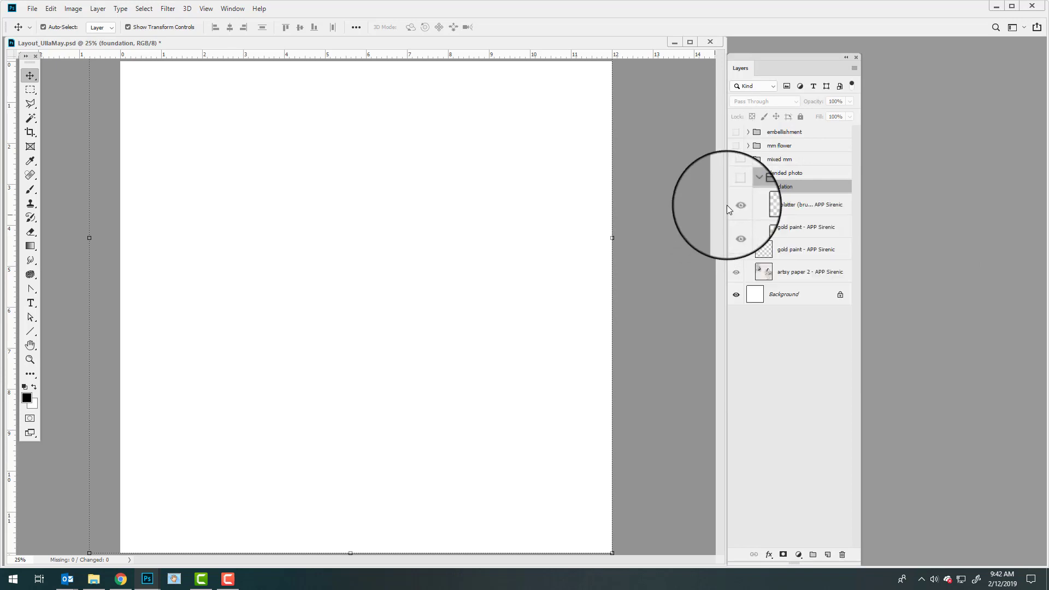
left_click(735, 187)
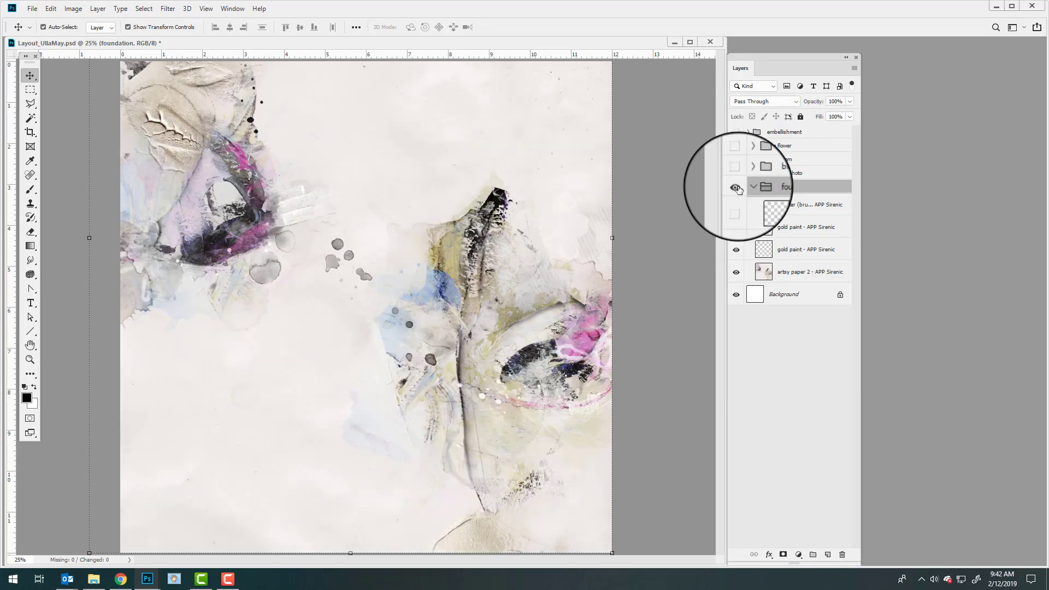
left_click(735, 249)
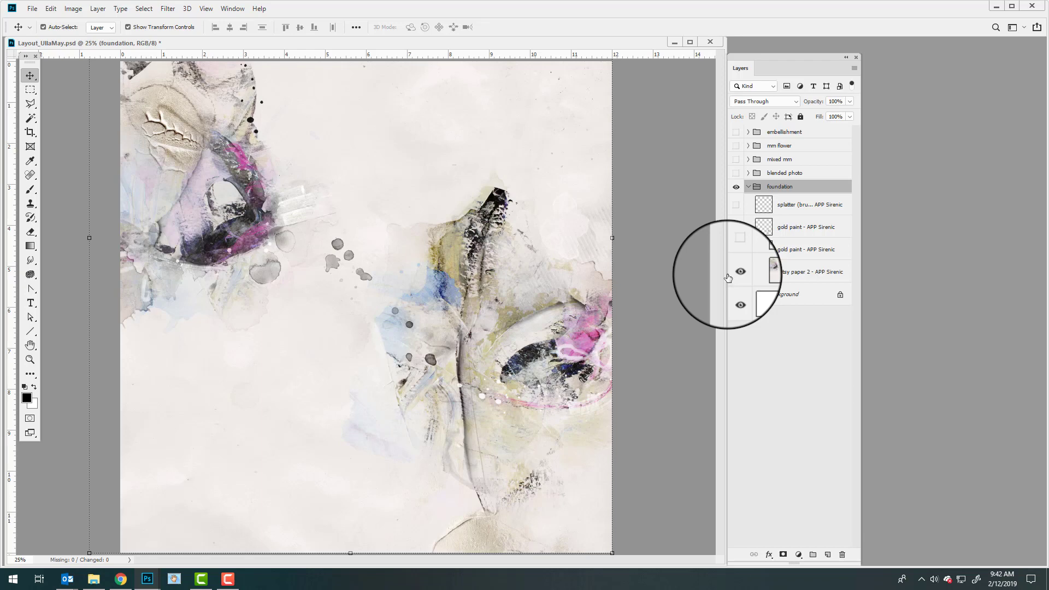
left_click(740, 237)
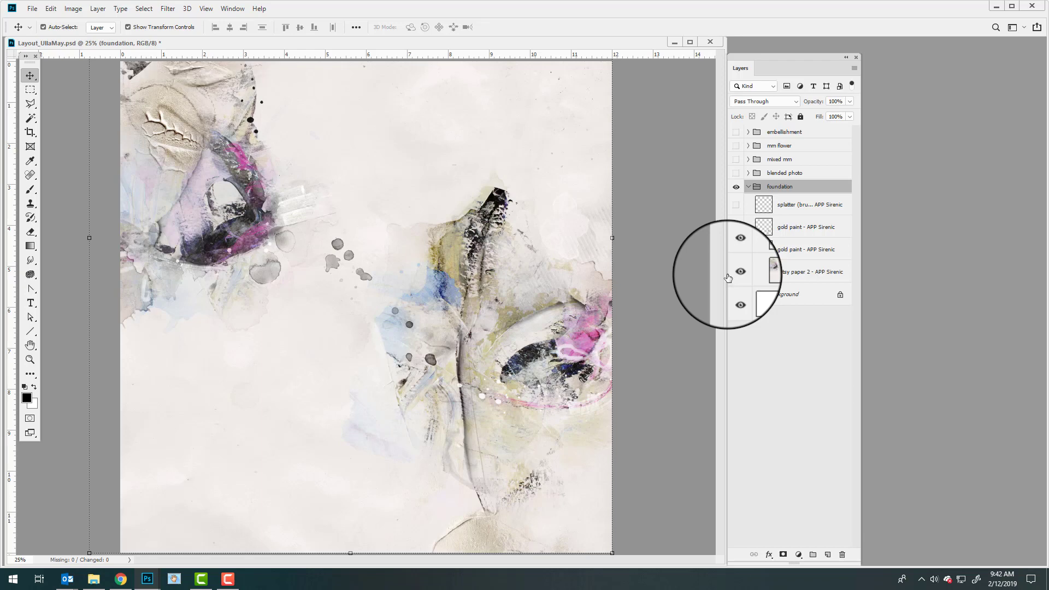
left_click(736, 228)
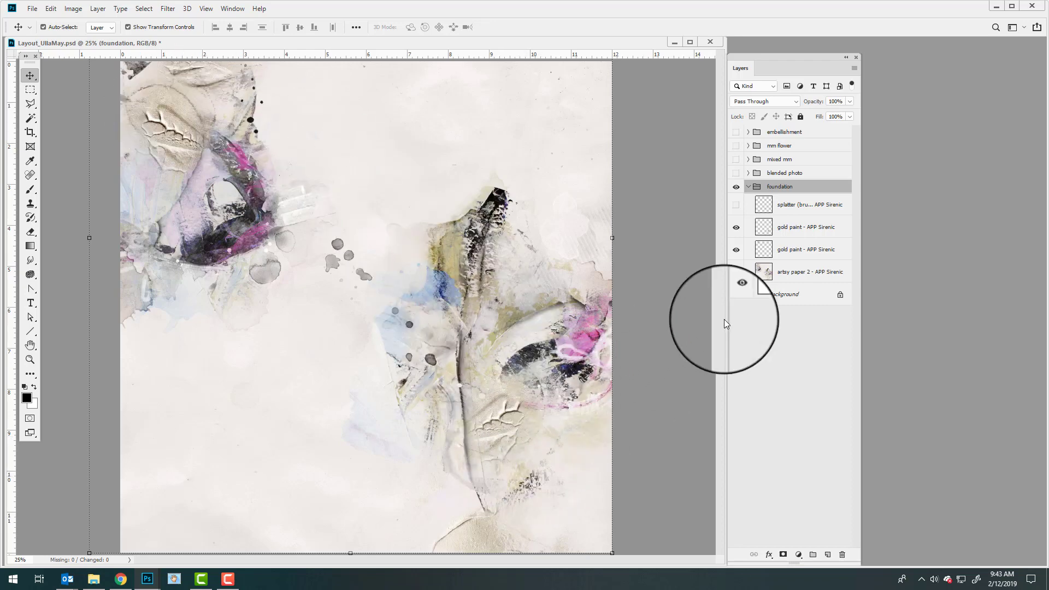
left_click(736, 204)
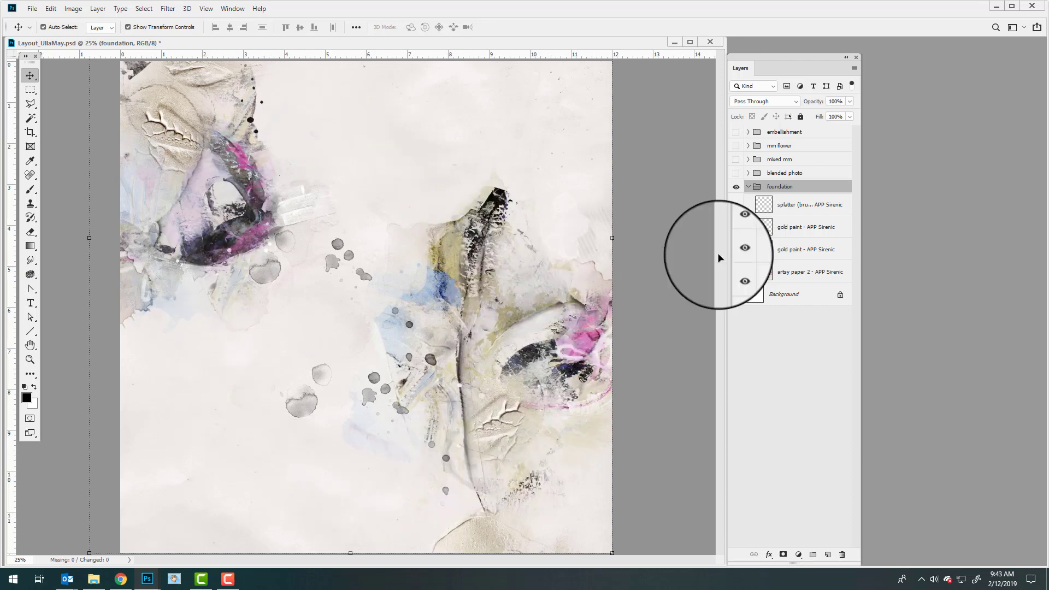
Step: Compare the blended street photo group against the foundation textures, leave both visible, and expand the photo group
left_click(735, 173)
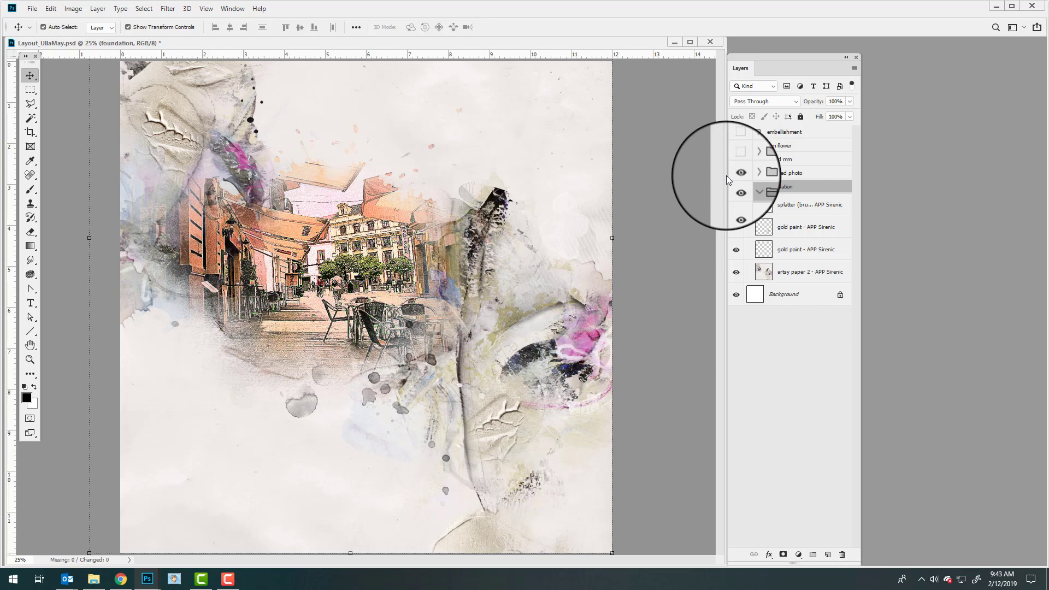
left_click(736, 186)
left_click(736, 186)
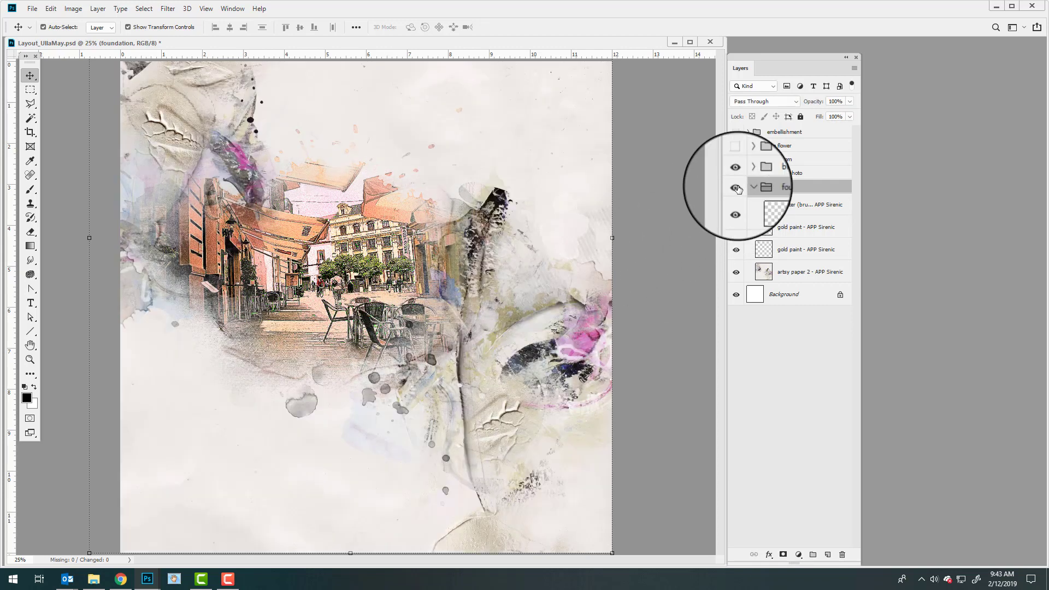
left_click(735, 172)
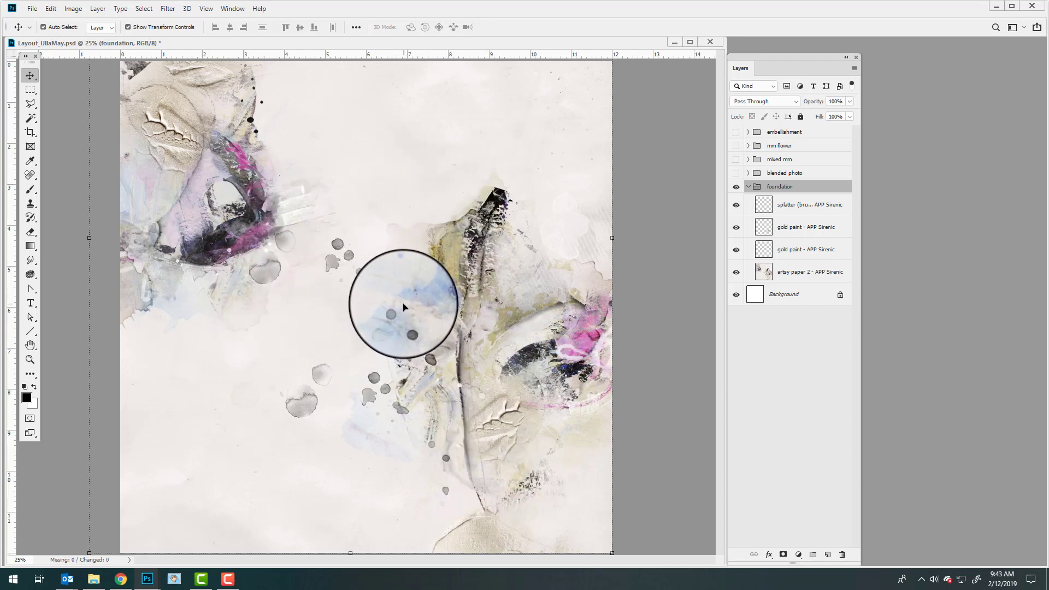
left_click(736, 172)
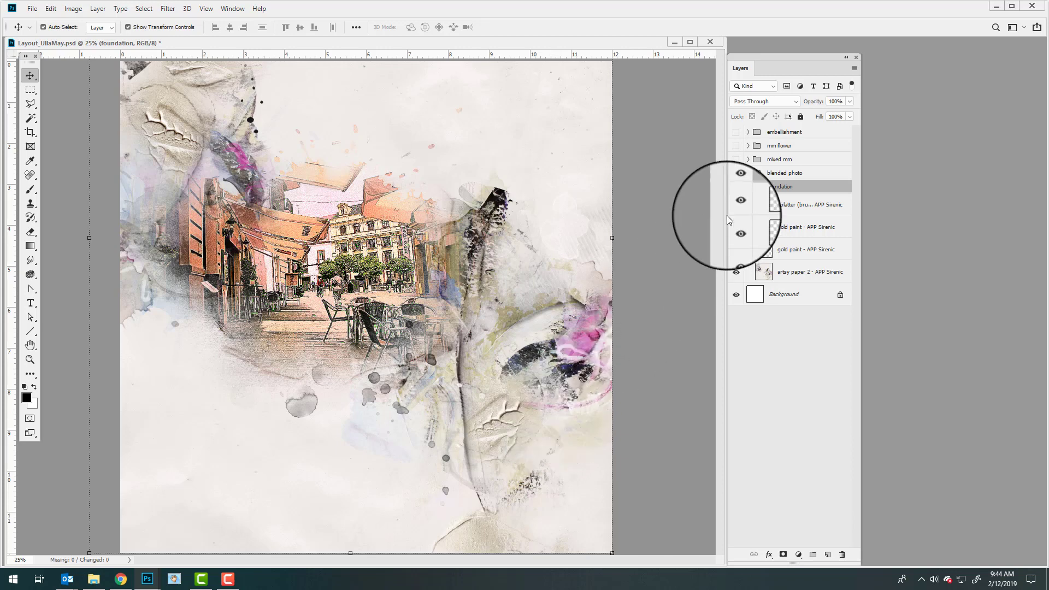
key("alt+]")
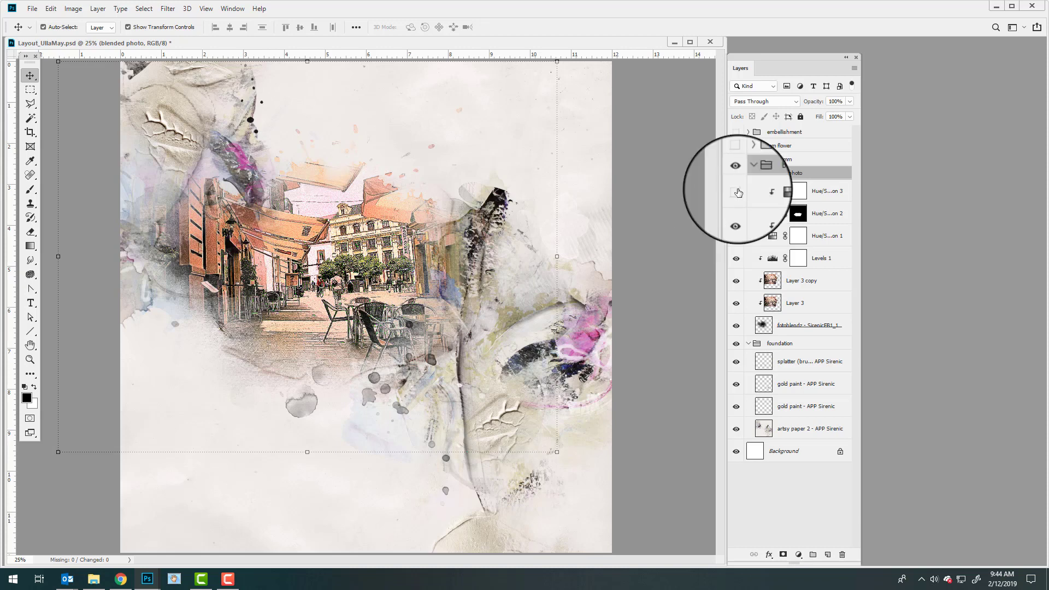
Step: Hide the photo's adjustment layers, show Layer 3, and compare Layer 3 copy (Multiply, 75%) on and off
left_click_drag(735, 258, 738, 304)
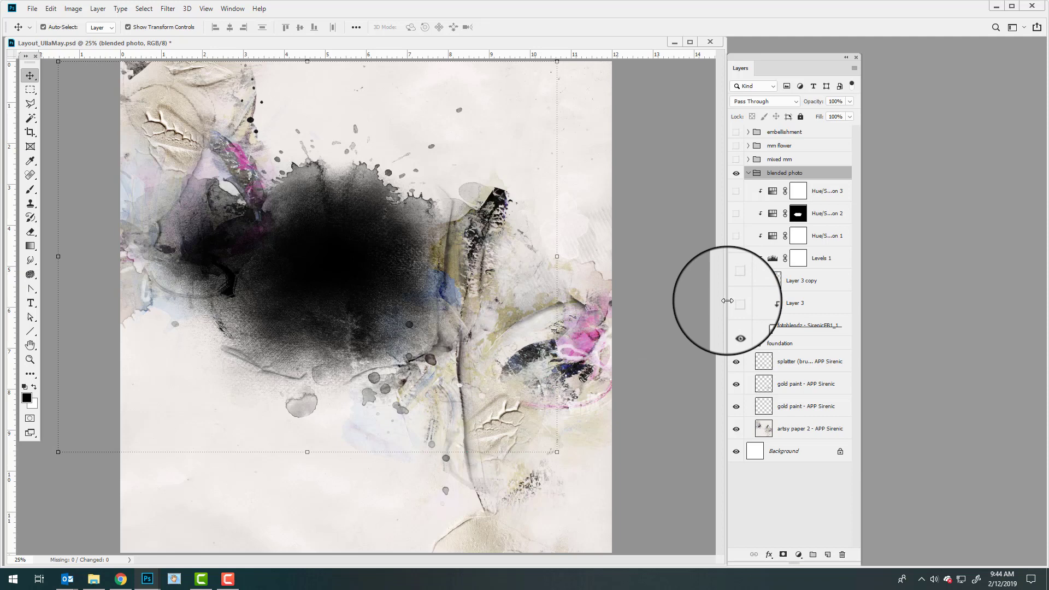
left_click(736, 303)
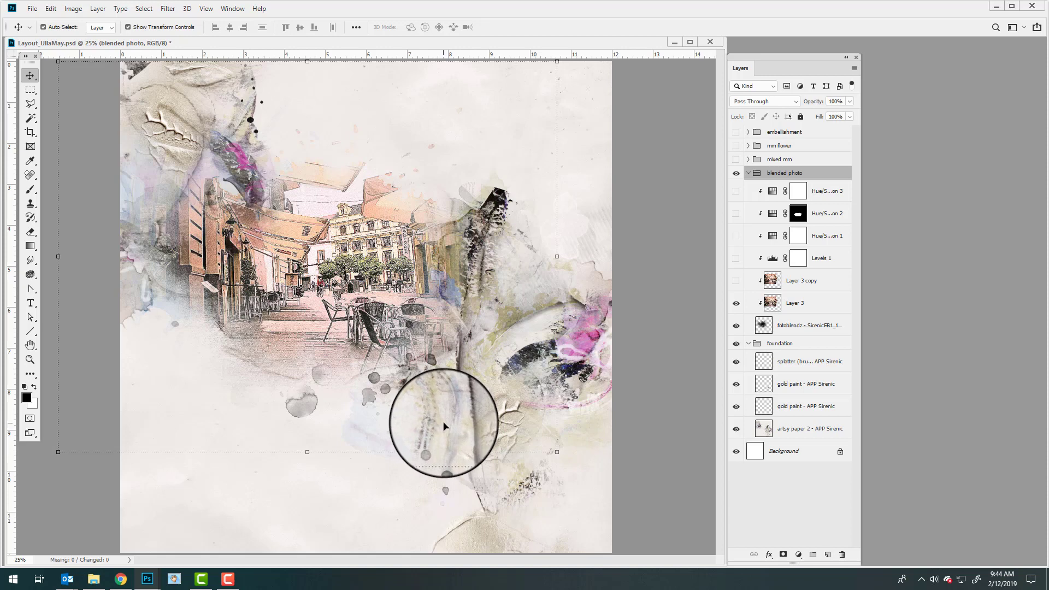
left_click(726, 309)
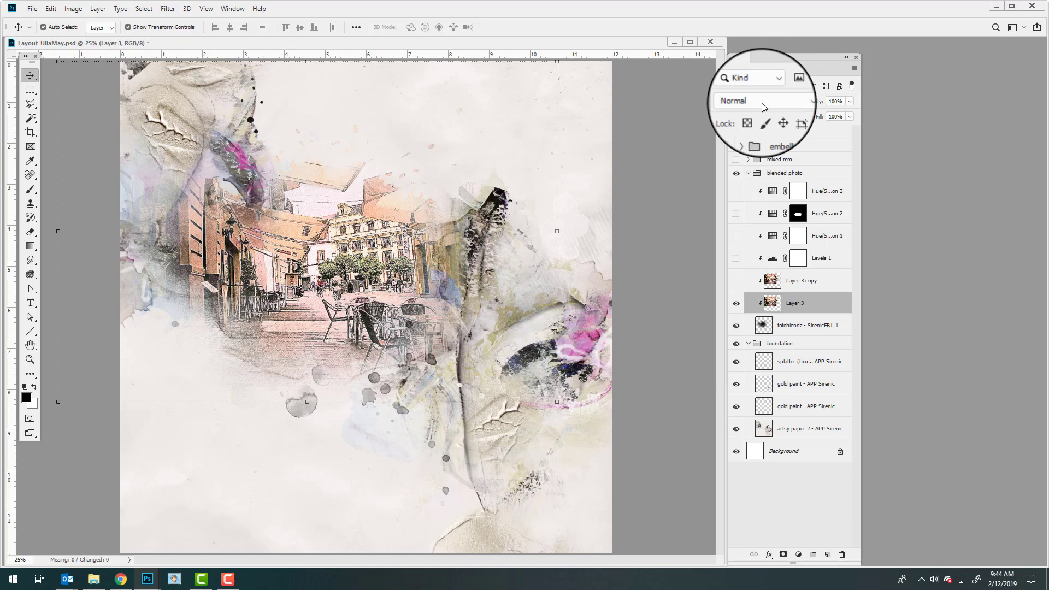
left_click(775, 280)
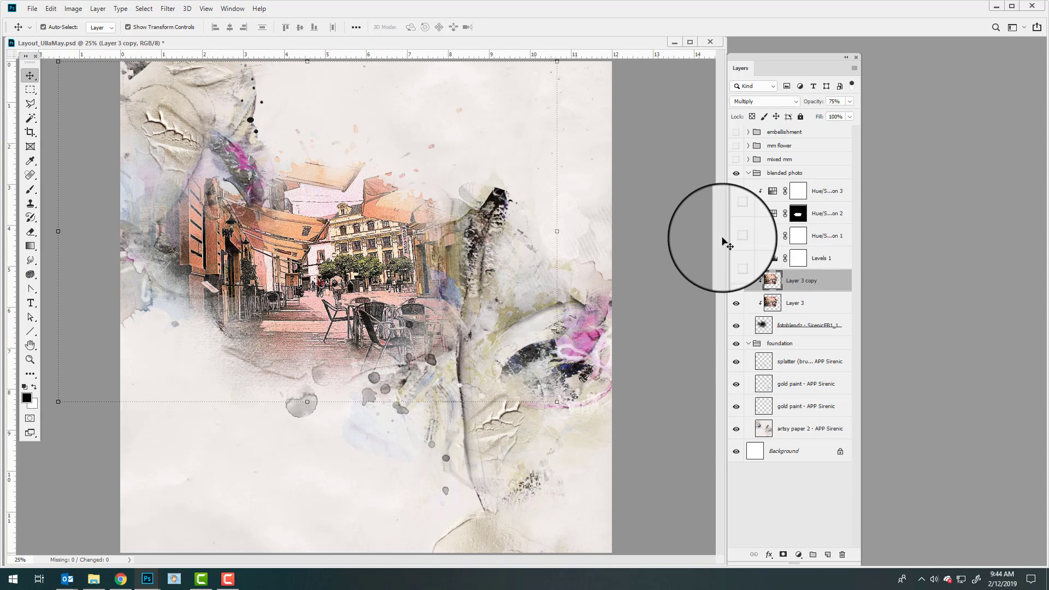
left_click(735, 280)
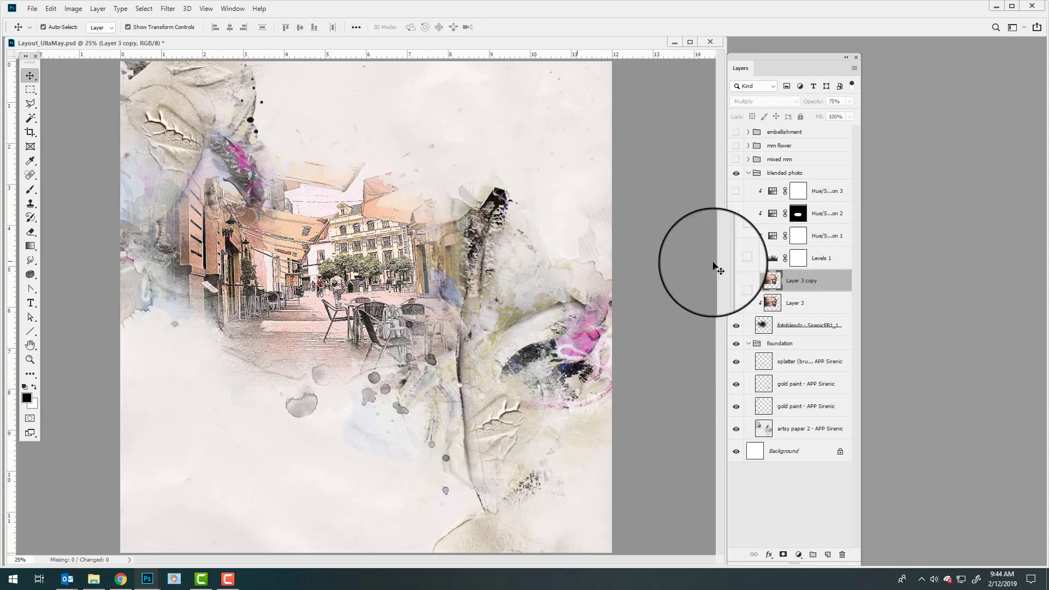
left_click(735, 280)
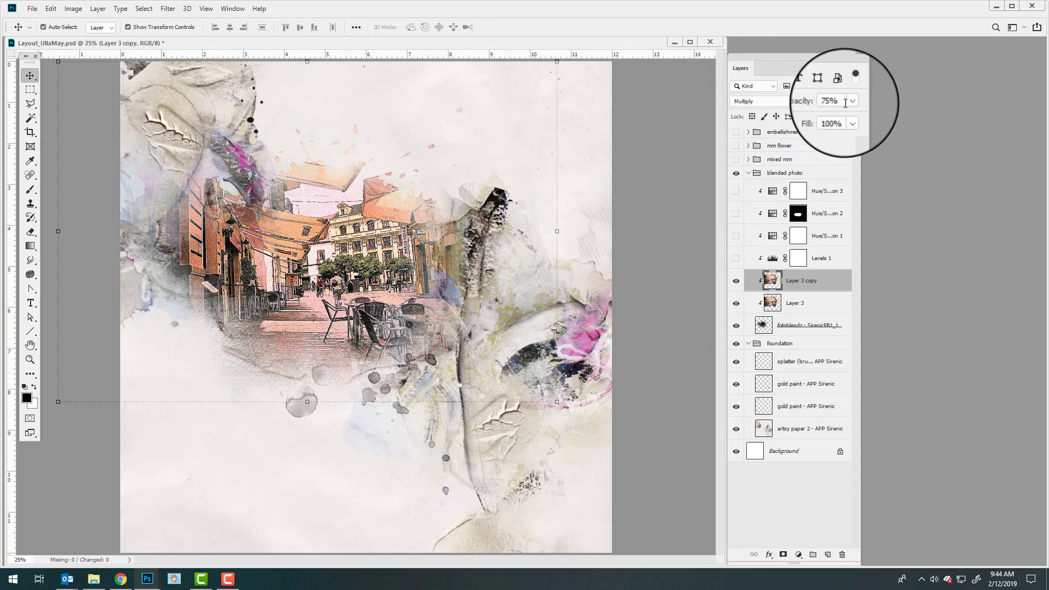
key("ctrl+comma")
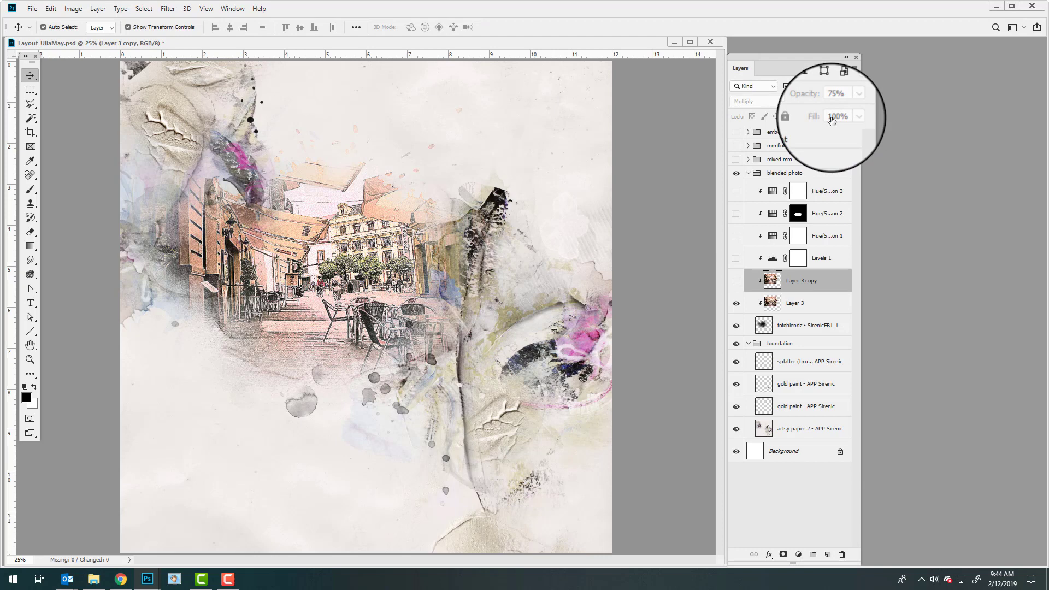
key("ctrl+comma")
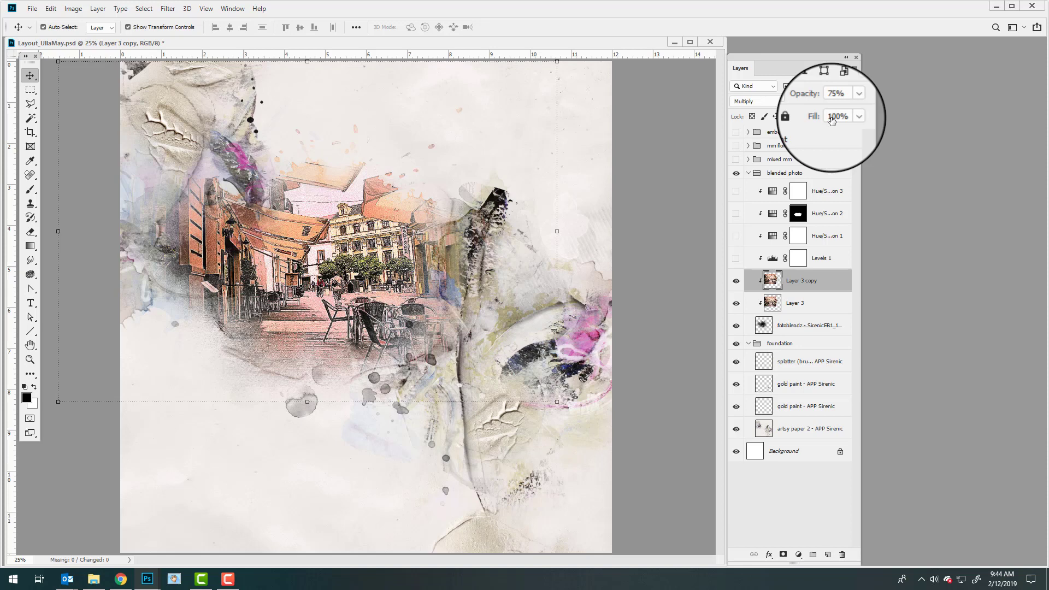
Step: Dismiss the adjustment layer list without adding one and turn on the Levels 1 adjustment
left_click(798, 554)
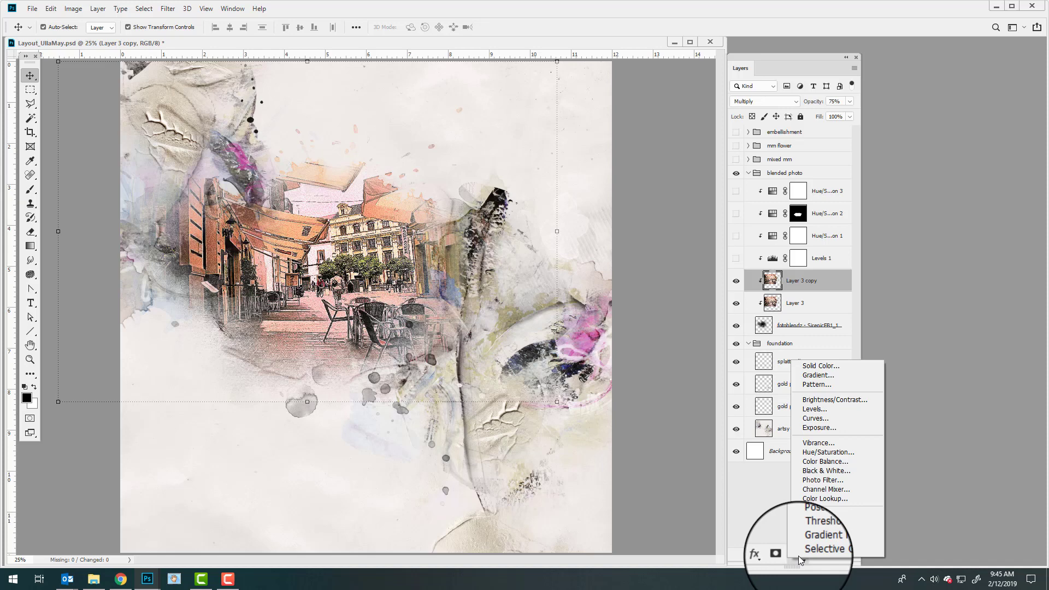
left_click(797, 552)
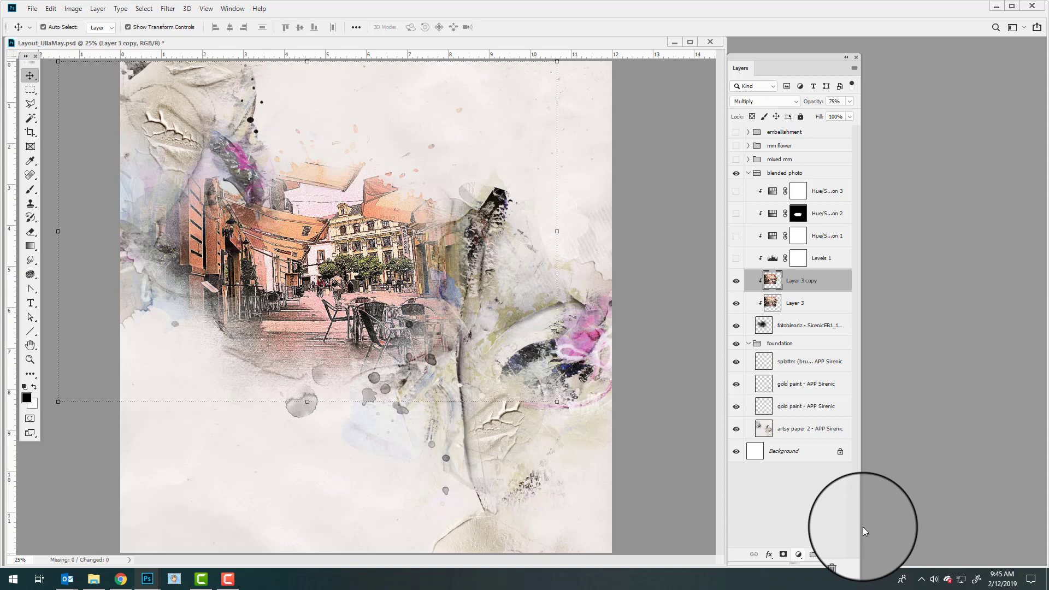
left_click(798, 555)
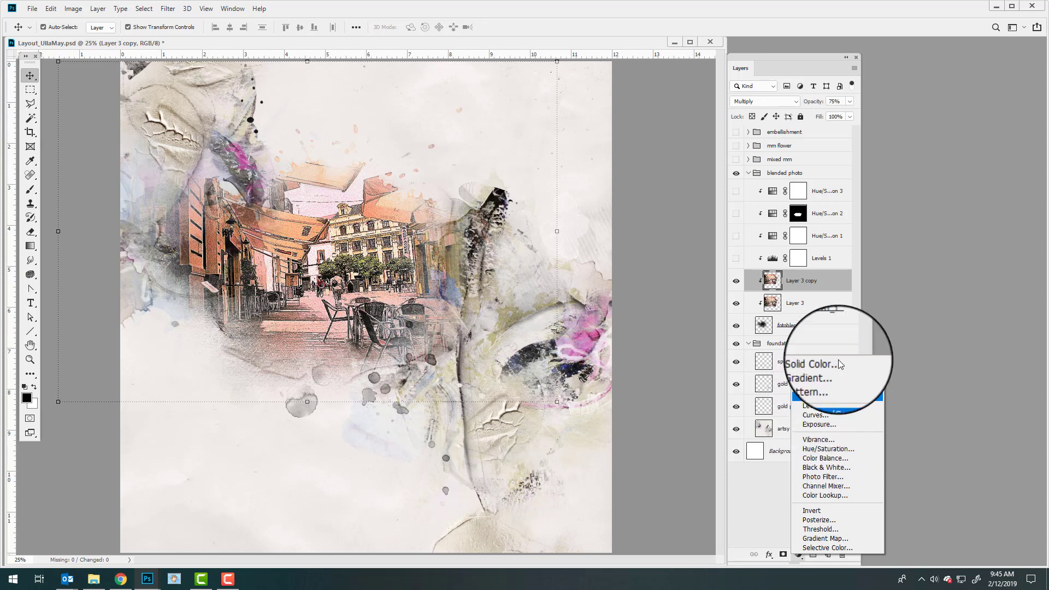
key("Escape")
left_click(765, 258)
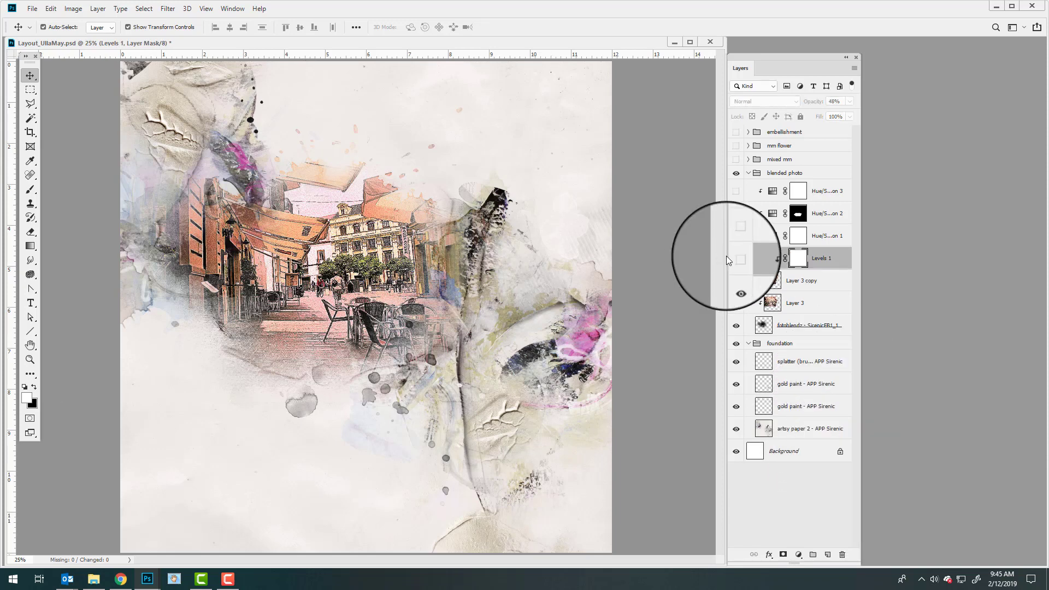
left_click(727, 258)
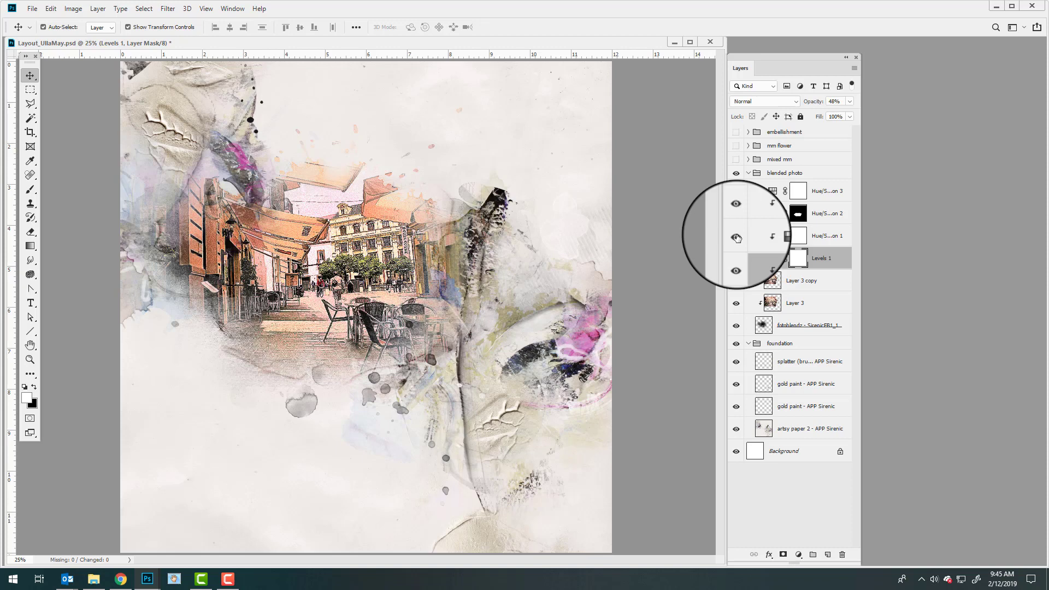
Step: Compare Hue/Saturation 2 and 3 on and off, keeping 2 on and leaving Hue/Saturation 3 hidden
left_click(735, 214)
left_click(737, 215)
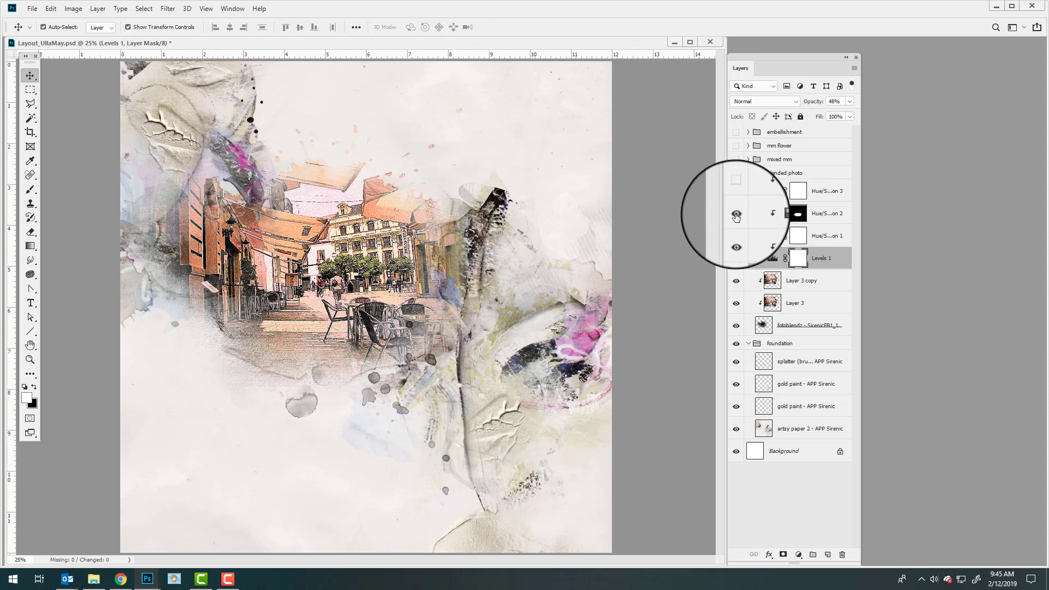
left_click(736, 218)
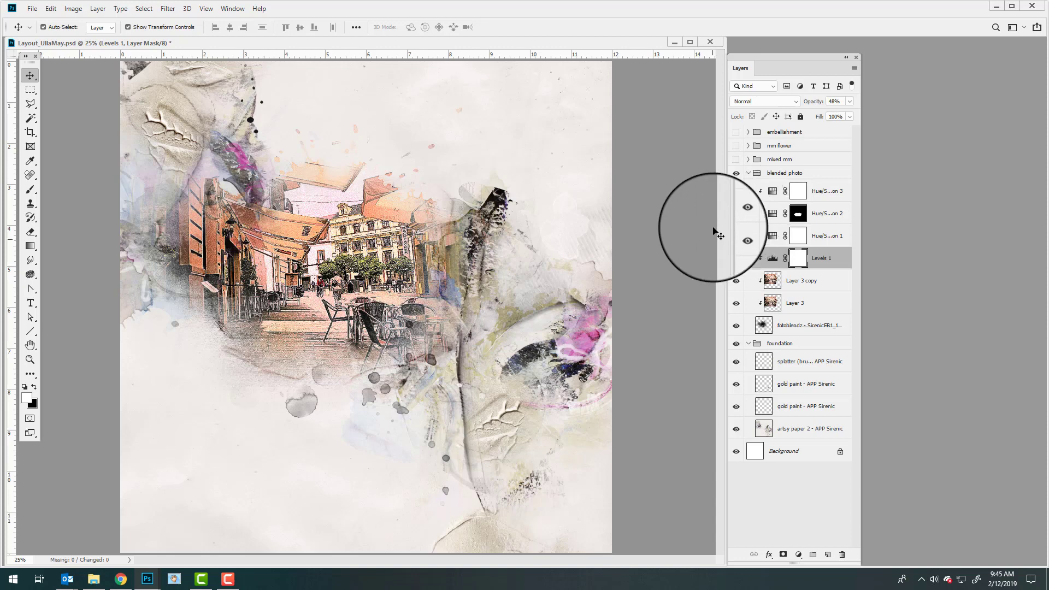
left_click(736, 191)
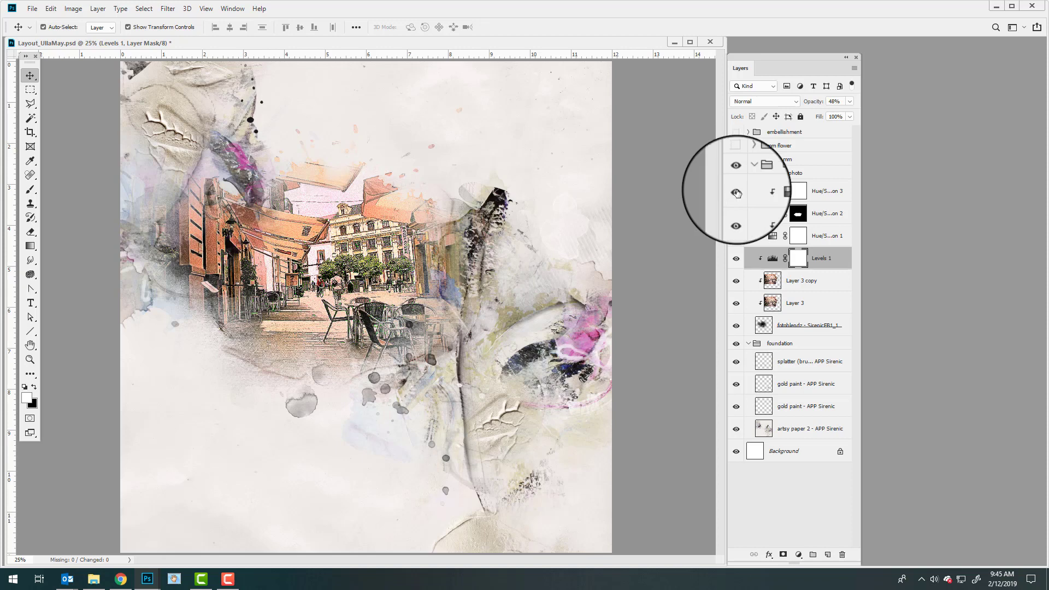
left_click(736, 191)
left_click(736, 192)
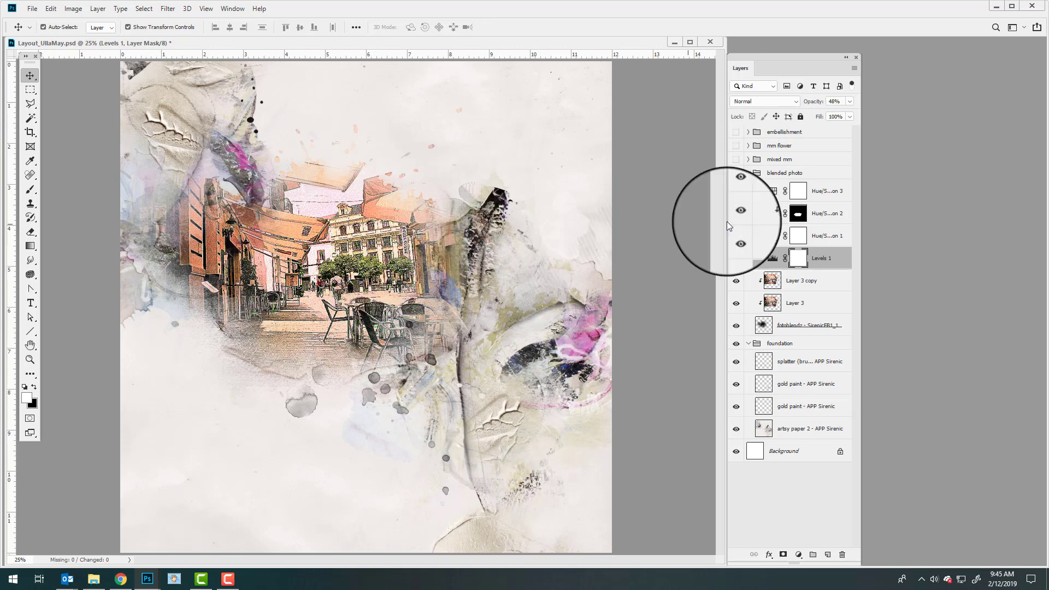
left_click(736, 192)
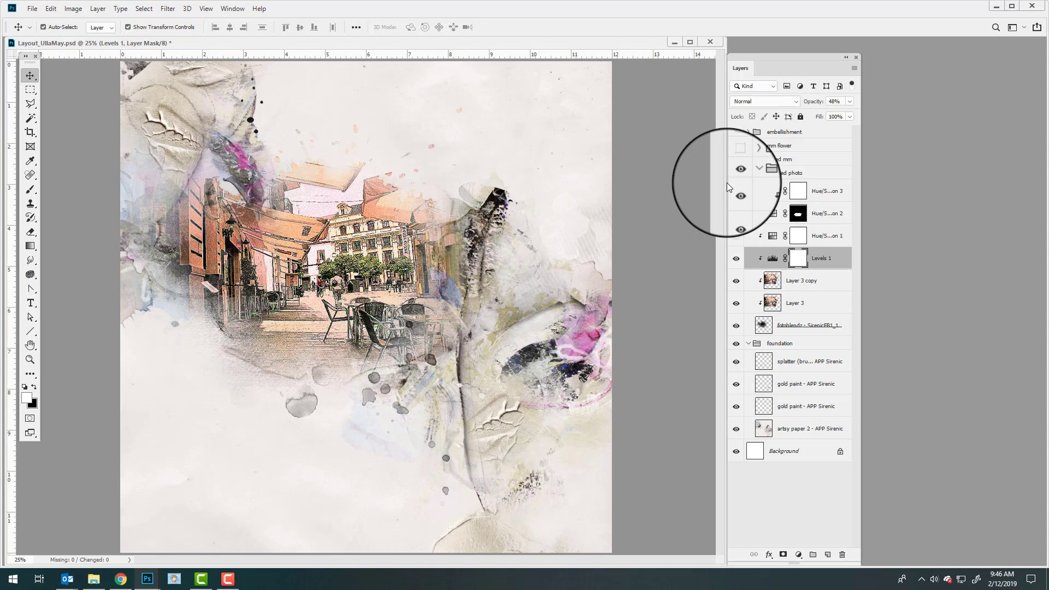
Step: Show the mm flower and mixed mm groups, and expand mixed mm to list its layers
left_click(732, 145)
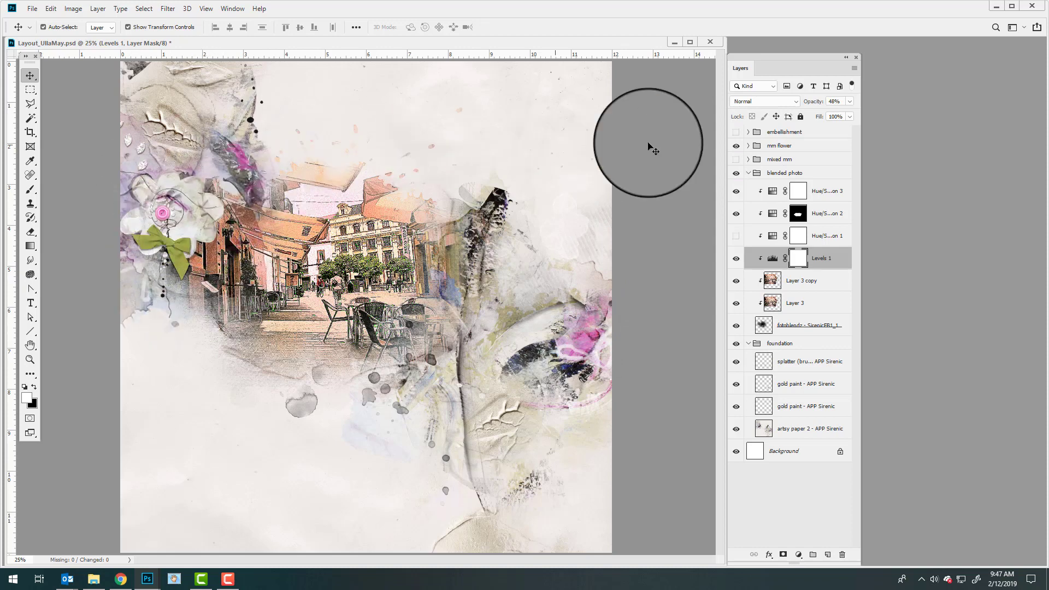
left_click(727, 143)
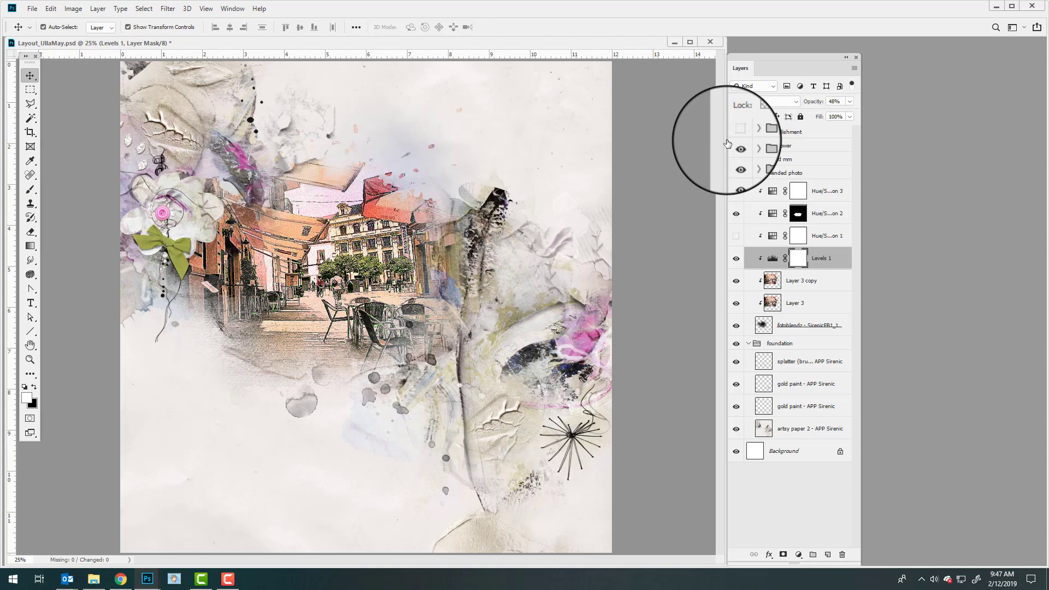
left_click(748, 159)
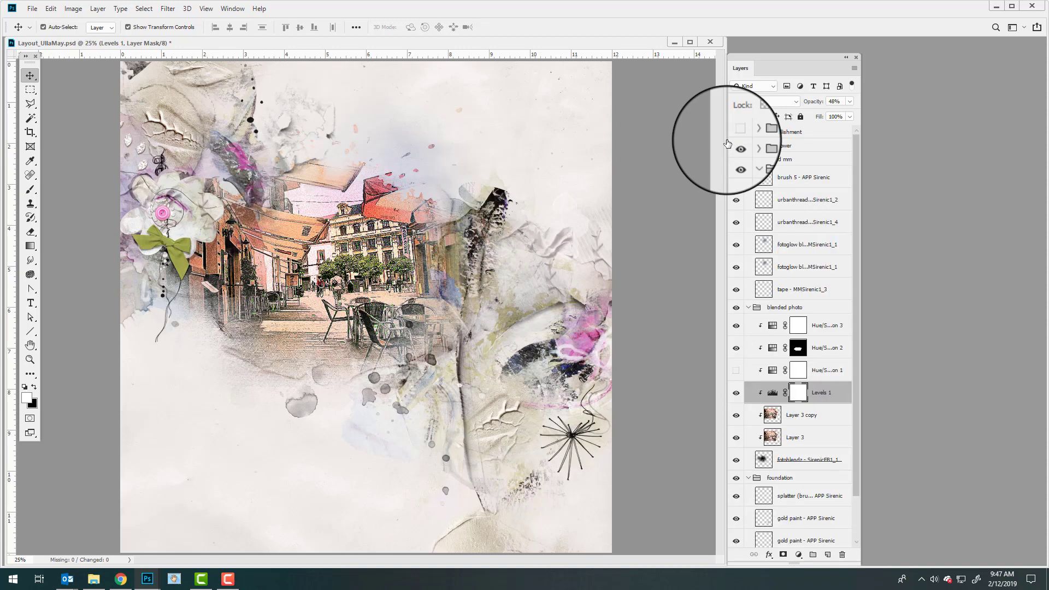
Step: Browse to 8 Feb > MultiMedia Sirenic No 1 > 1 and open AASPN_MultiMediaSirenic1_1.psd in Photoshop
left_click(94, 578)
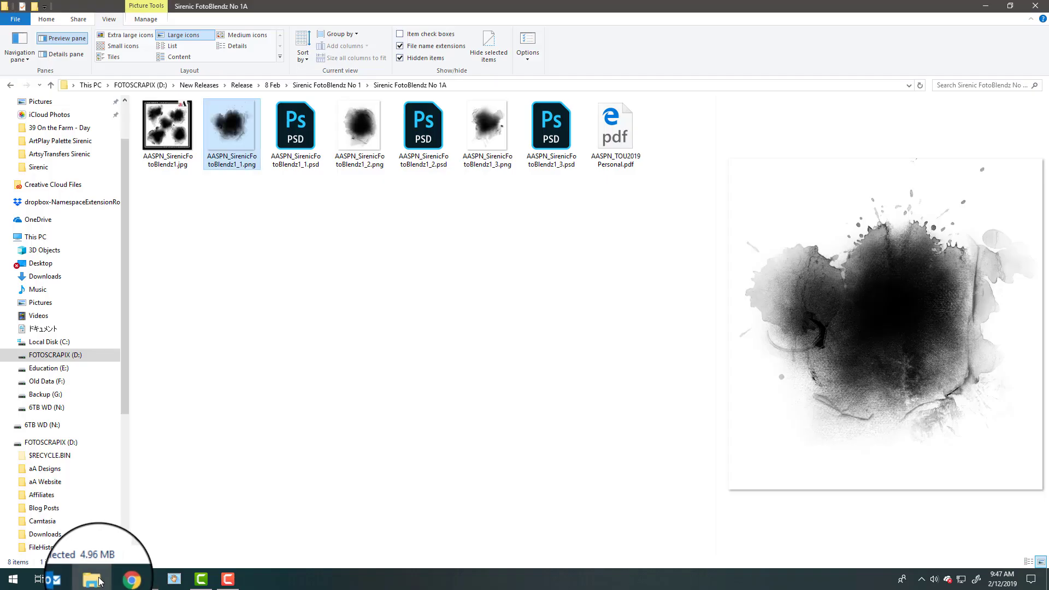
left_click(350, 85)
left_click(275, 85)
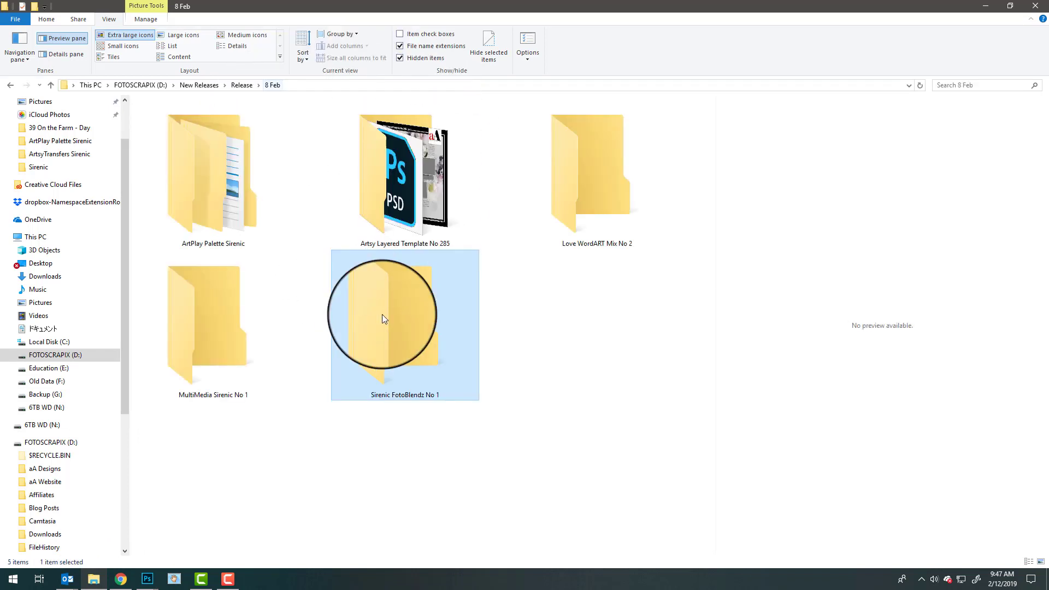
double_click(172, 349)
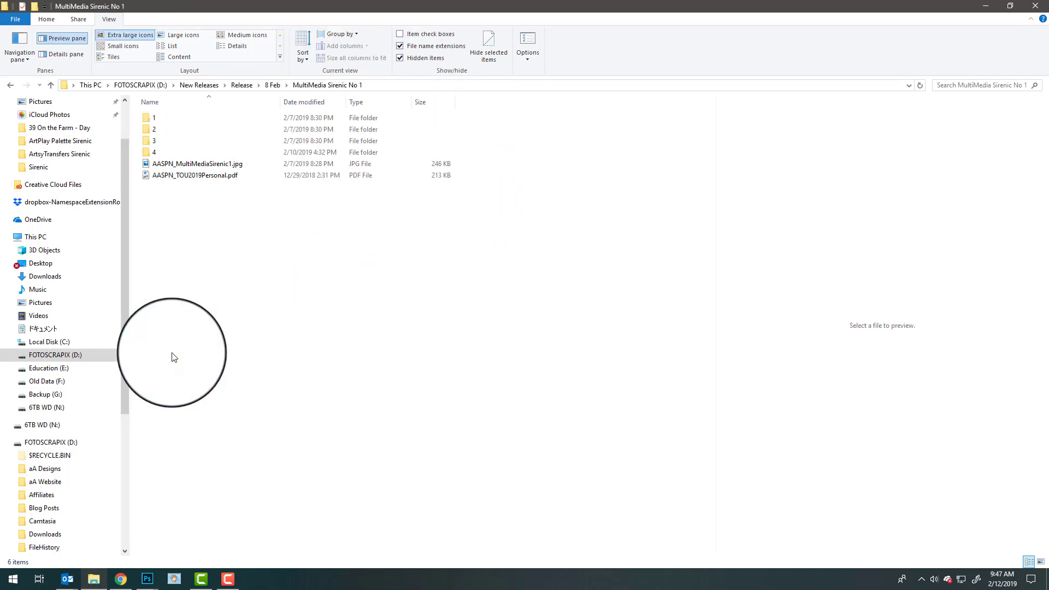
left_click(186, 164)
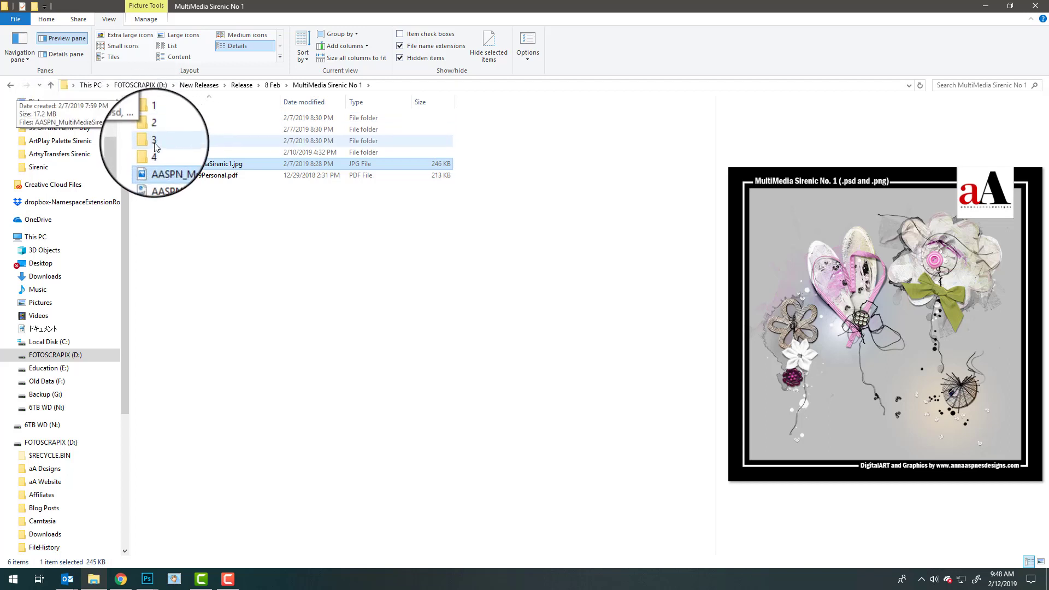
double_click(162, 117)
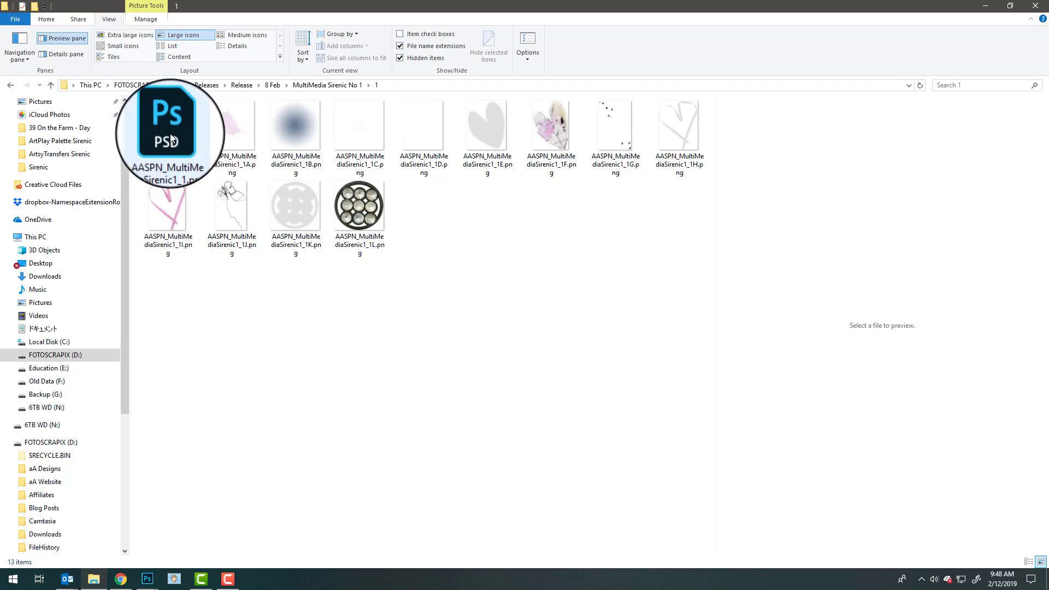
left_click_drag(170, 133, 904, 65)
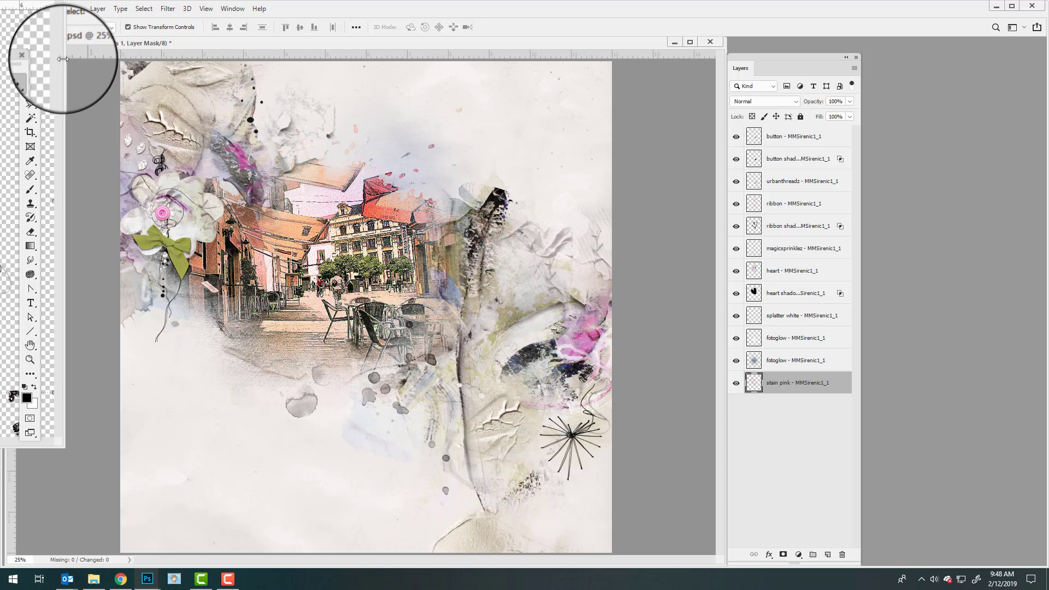
Step: In the MultiMedia file, hide the button, threads, ribbon, heart, shadows and glows, leaving only the pink stain
left_click_drag(64, 49, 491, 116)
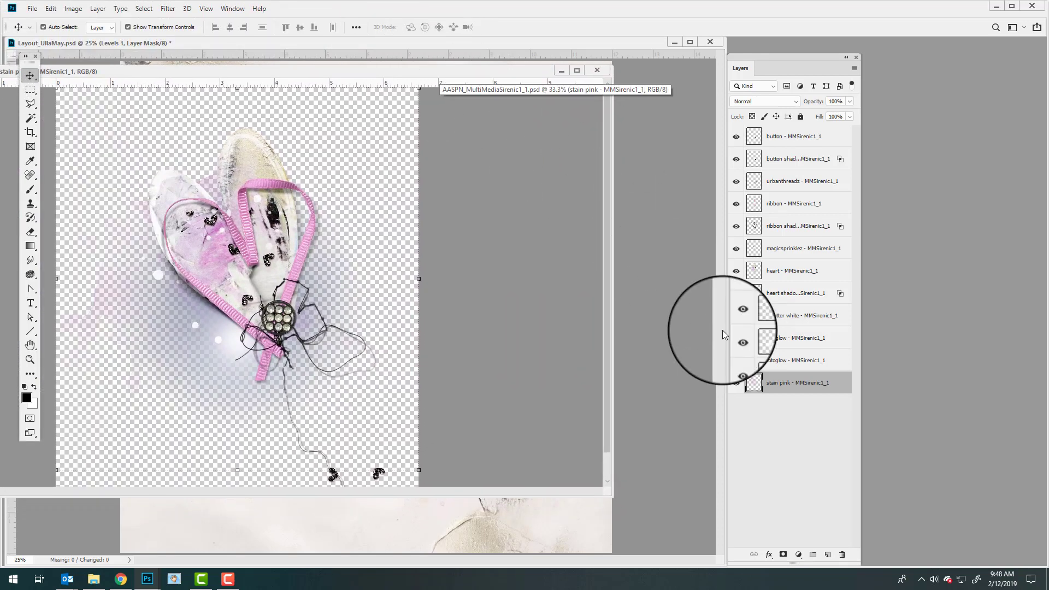
left_click(788, 138)
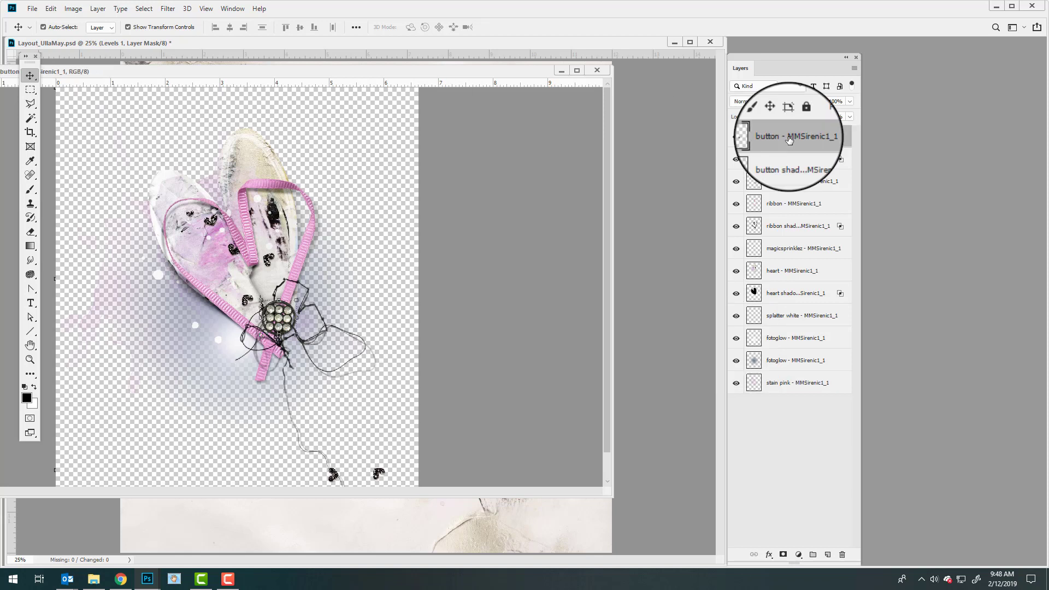
key("alt+bracketleft")
left_click(735, 136)
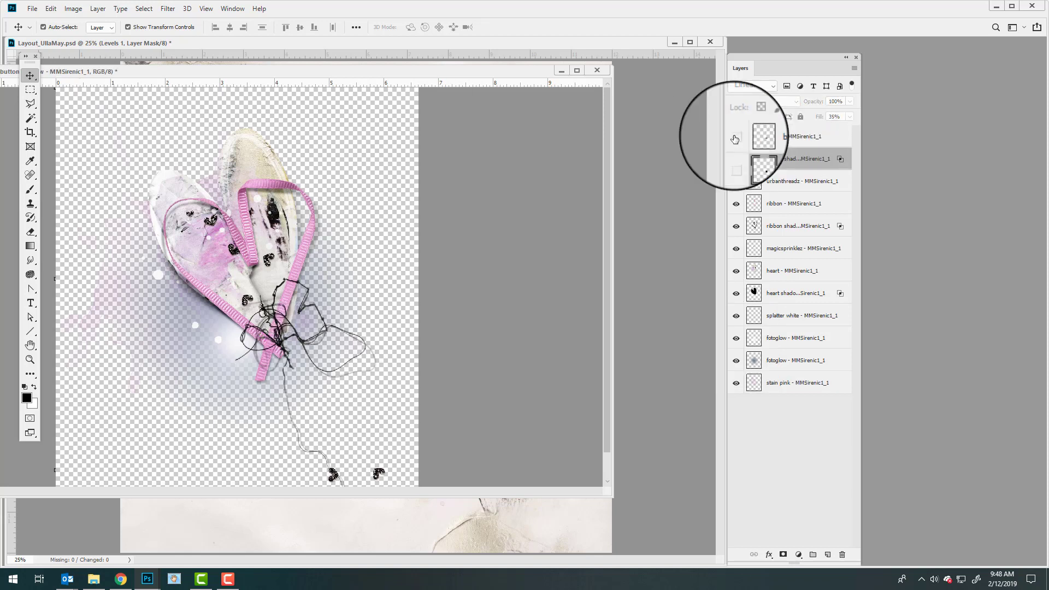
left_click(737, 181)
left_click(735, 203)
left_click(736, 226)
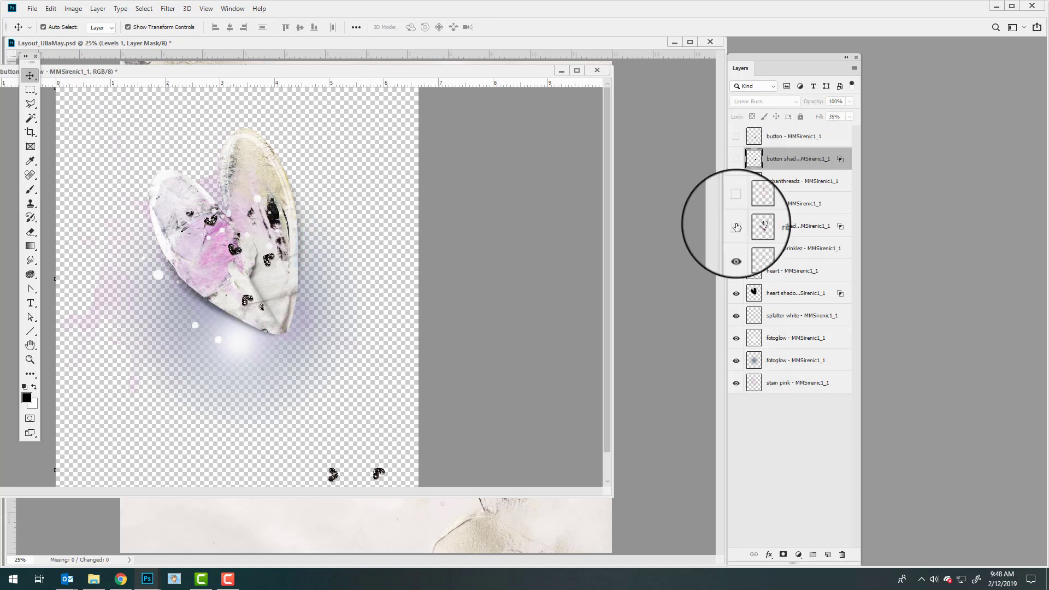
left_click(736, 270)
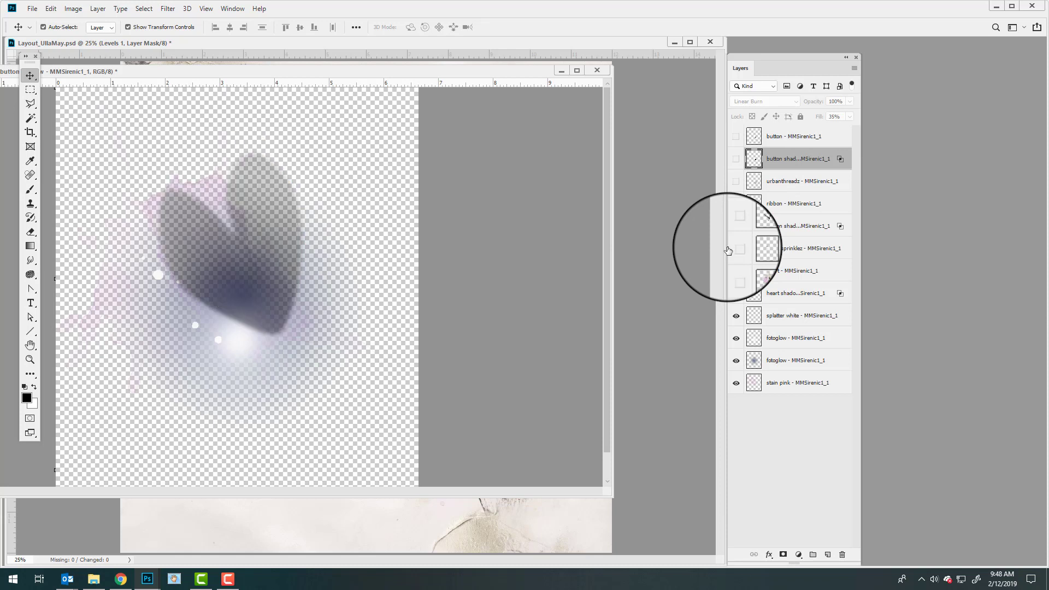
left_click(736, 293)
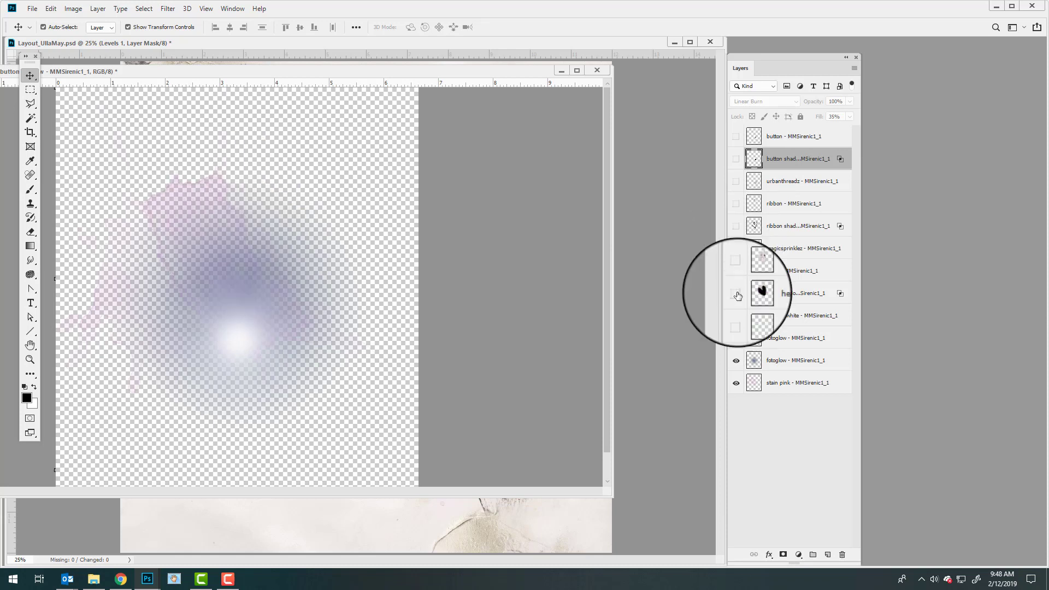
left_click(735, 316)
left_click(736, 360)
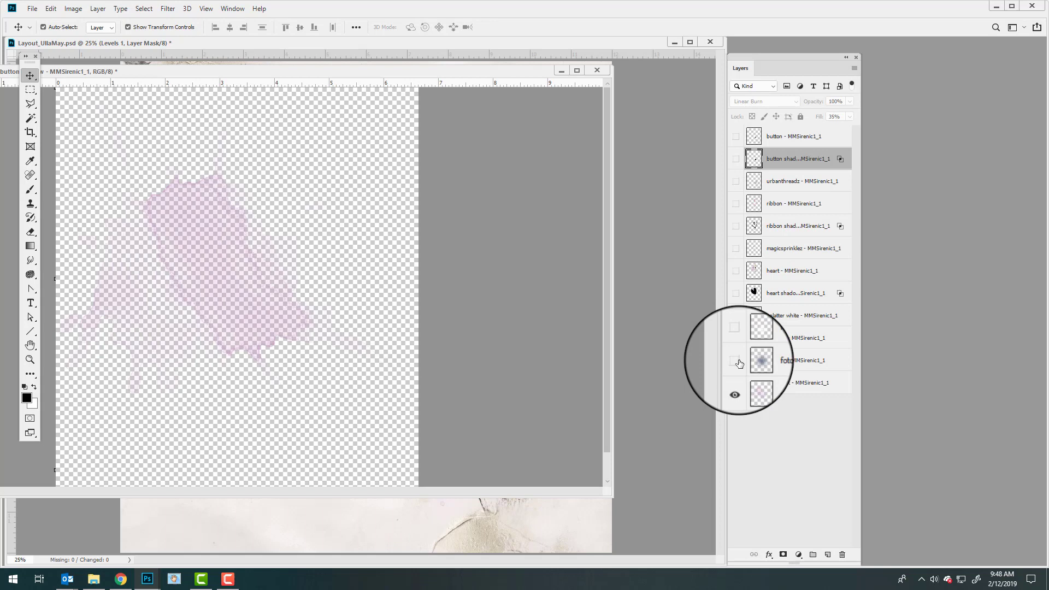
Step: Drag the blue fotoglow onto the layout, try Multiply blending, then delete the added layer
left_click_drag(316, 71, 419, 297)
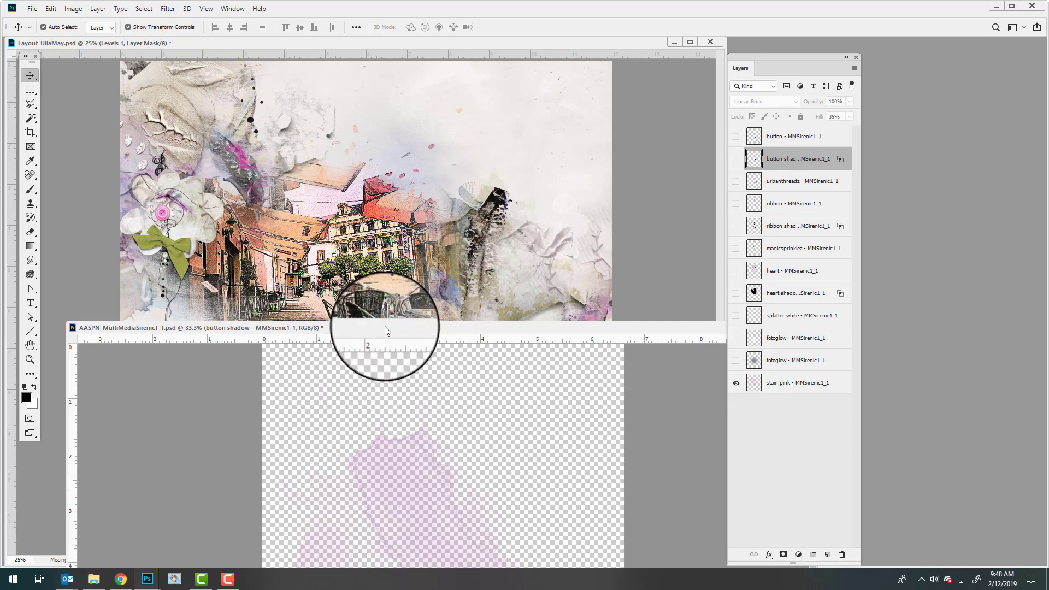
left_click_drag(384, 328, 600, 161)
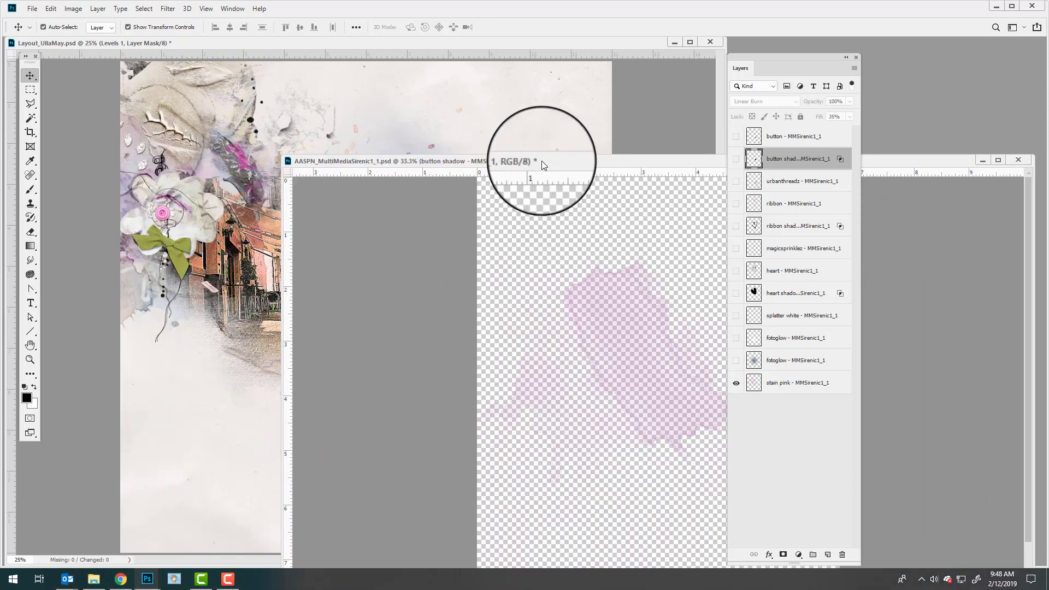
left_click_drag(537, 165, 352, 389)
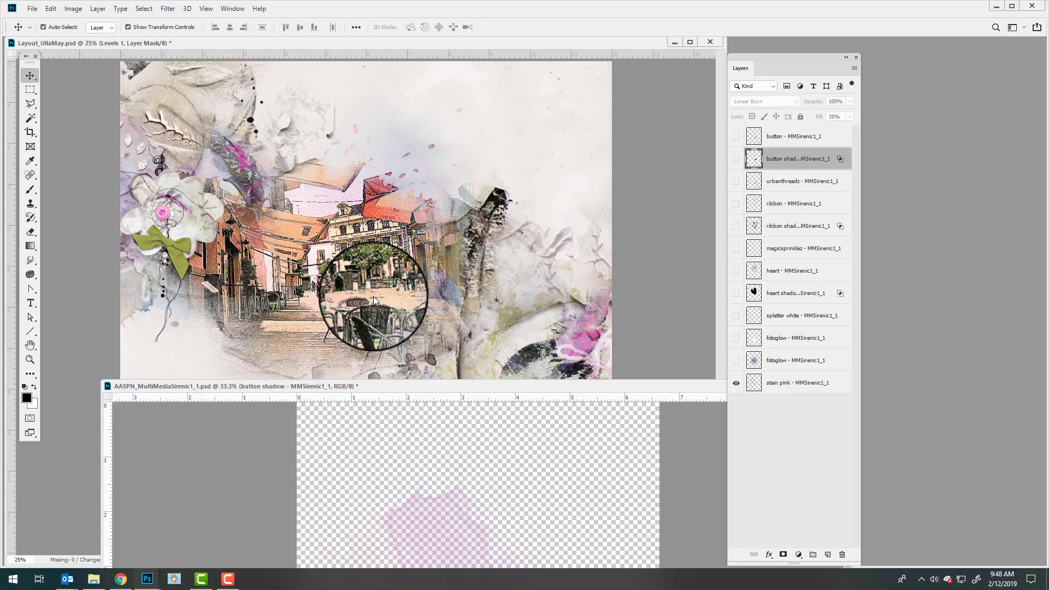
left_click(375, 162)
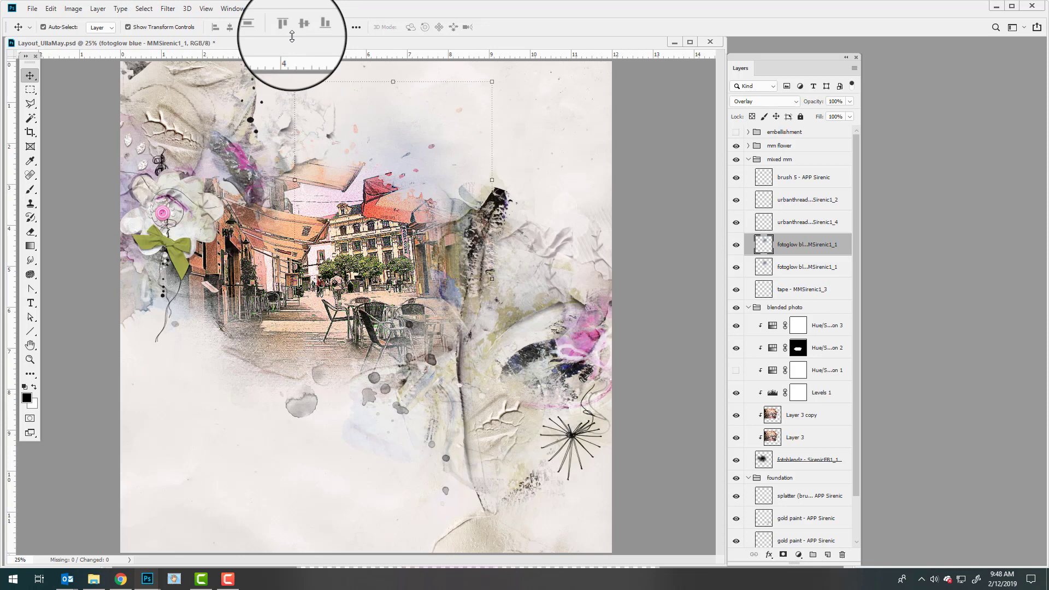
left_click_drag(291, 43, 344, 41)
double_click(153, 386)
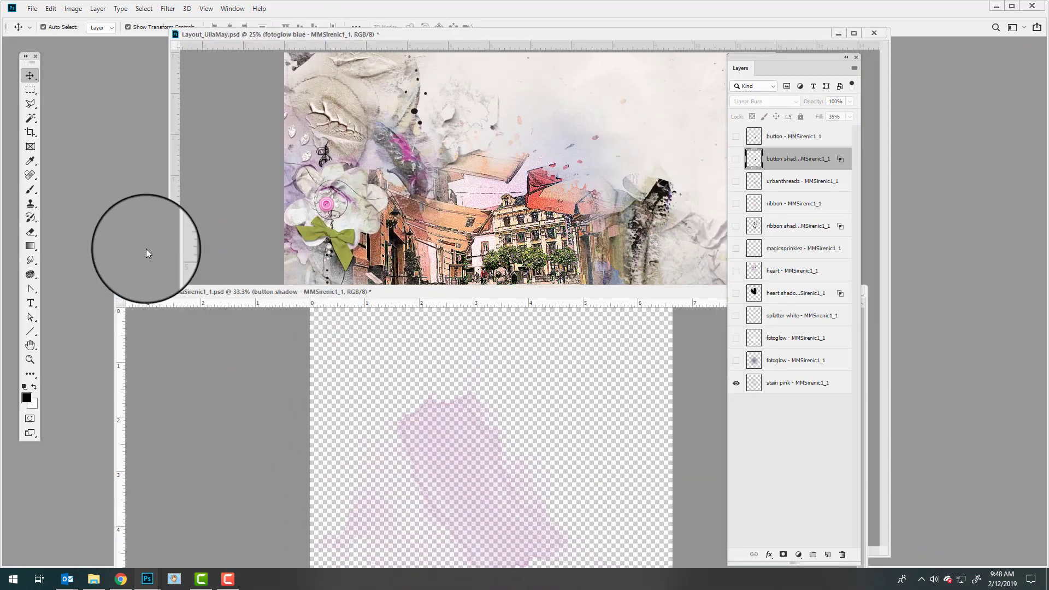
left_click(790, 361)
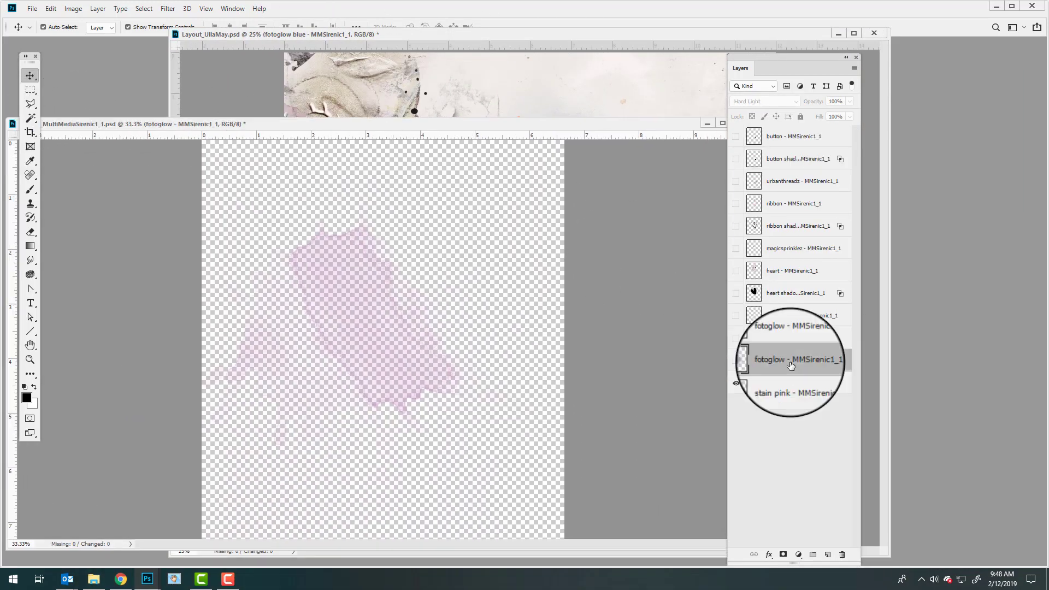
left_click(736, 361)
left_click_drag(405, 346, 579, 146)
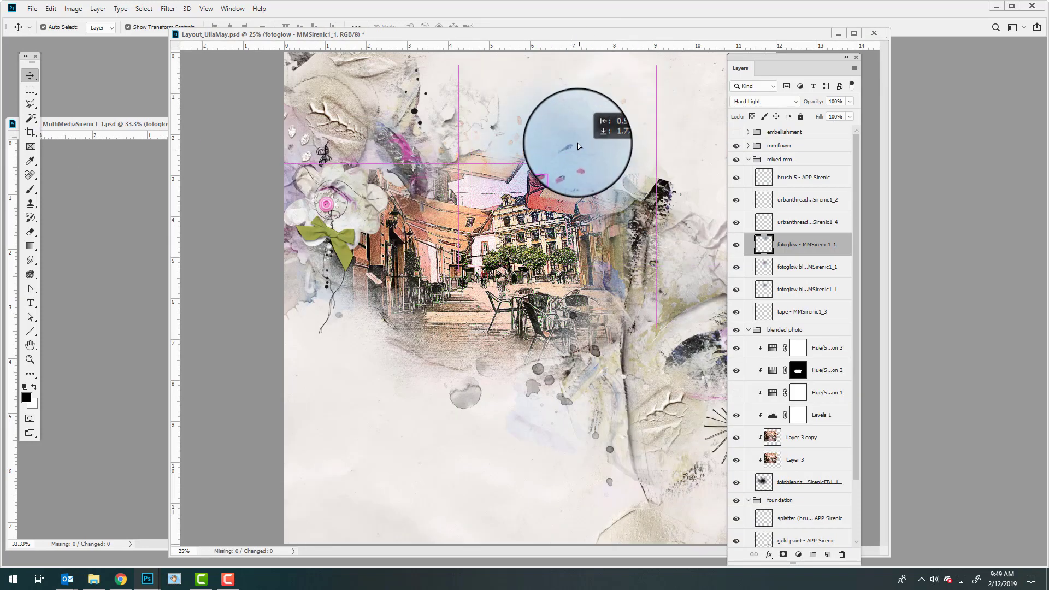
left_click(765, 101)
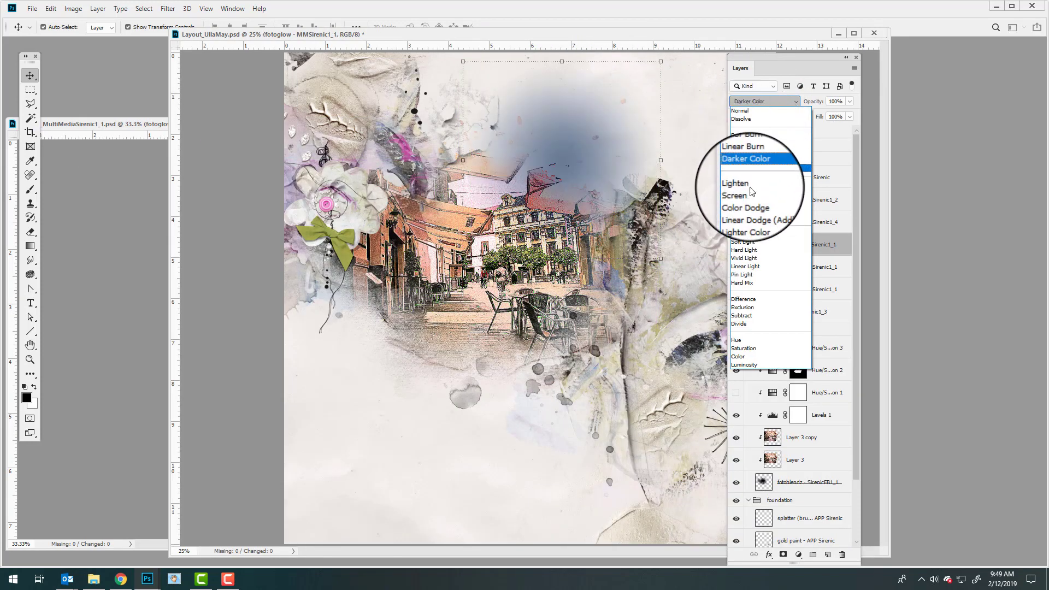
left_click(762, 143)
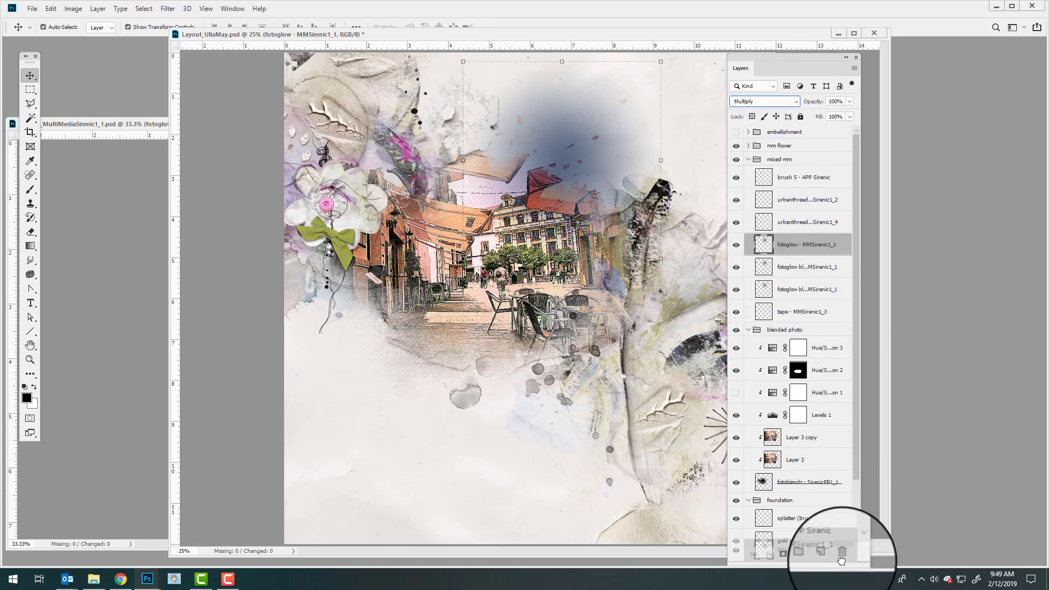
left_click(841, 555)
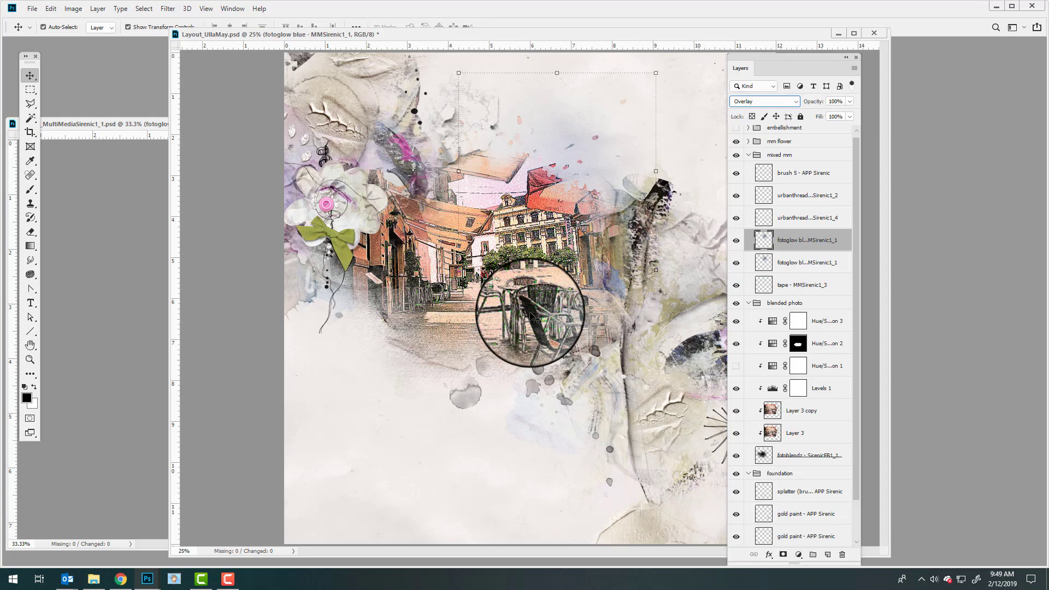
Step: Close MultiMediaSirenic1_1 without saving and shift the Layout_UllaMay window left
left_click(164, 221)
left_click_drag(632, 135, 364, 263)
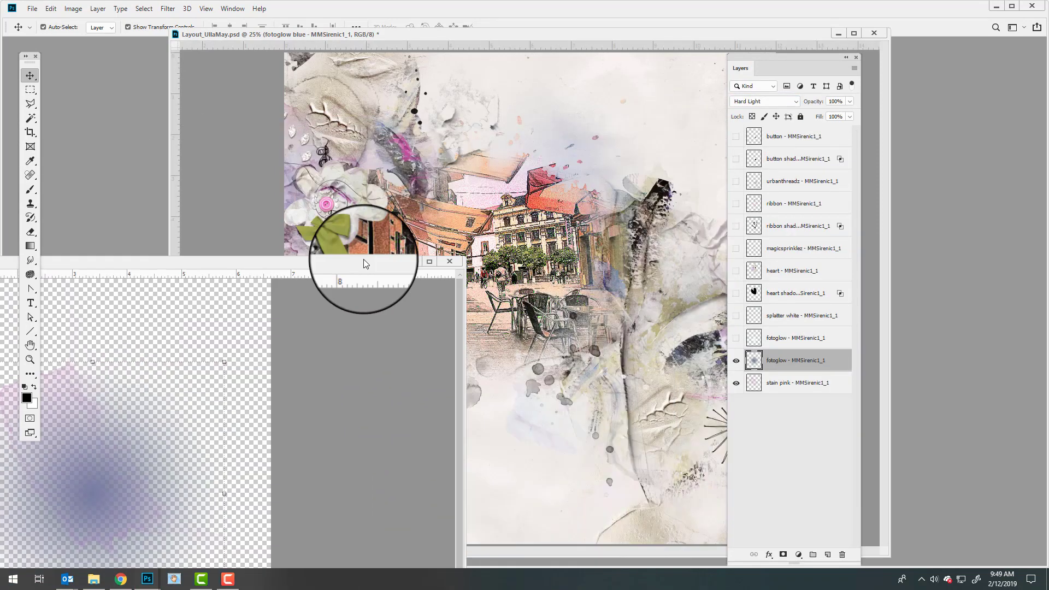
left_click(449, 261)
left_click(530, 215)
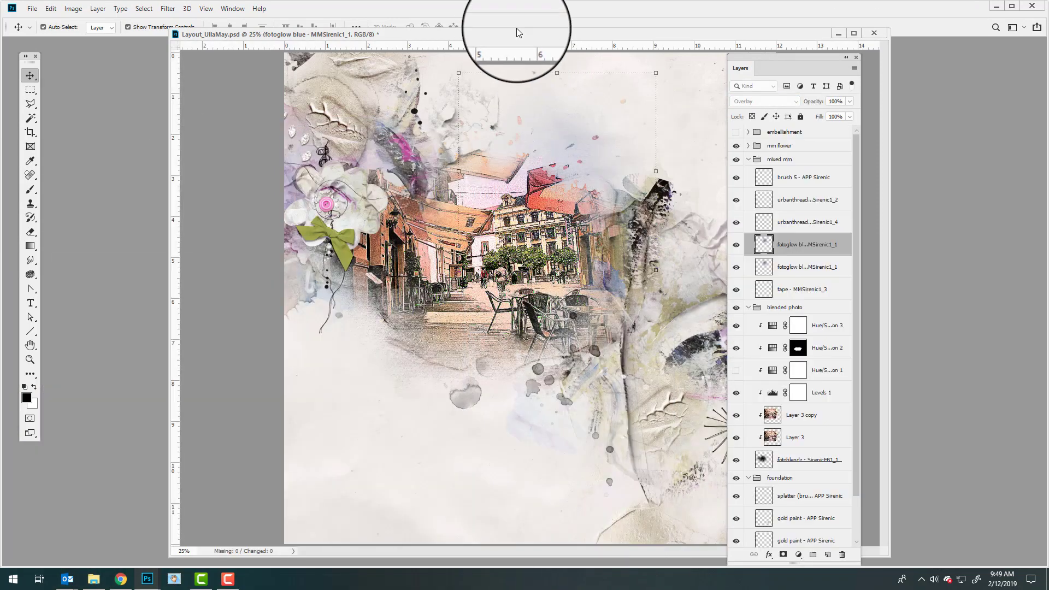
left_click_drag(517, 32, 378, 48)
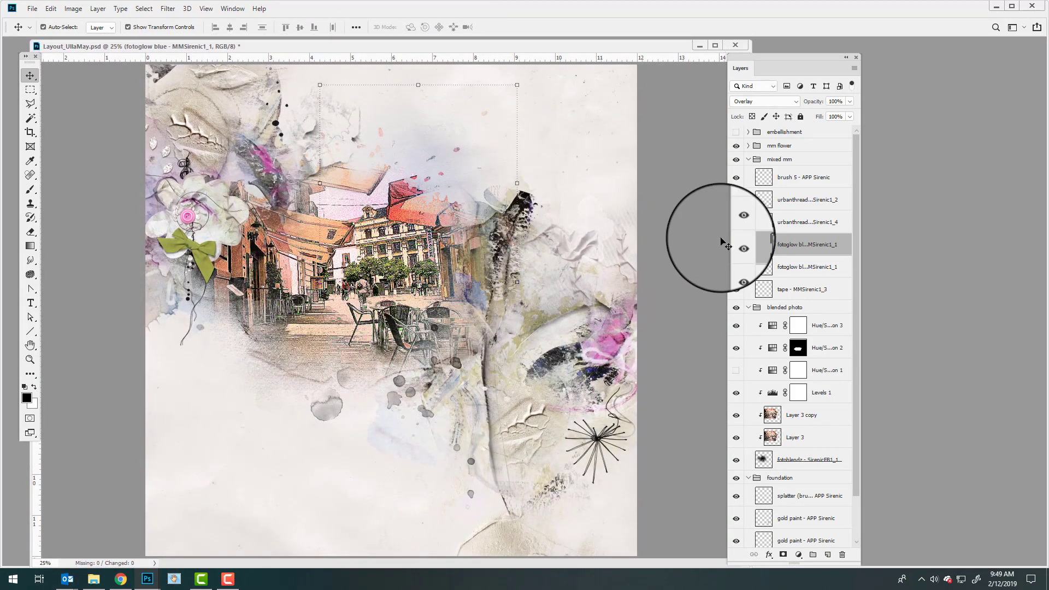
Step: Toggle an urbanthread layer to identify it, then select the urbanthreadz starburst layer
left_click(736, 222)
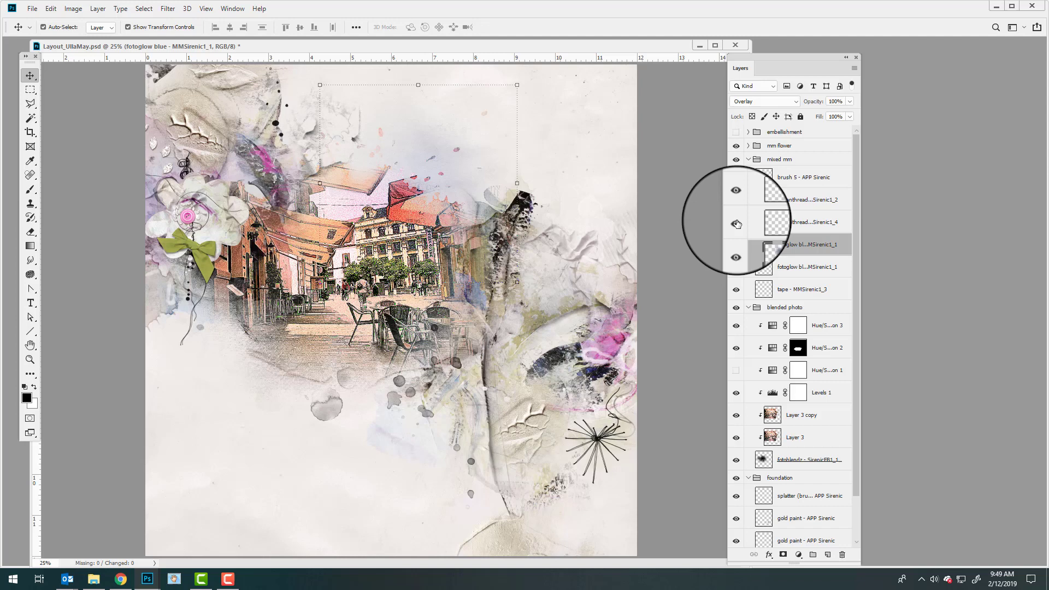
left_click(786, 200)
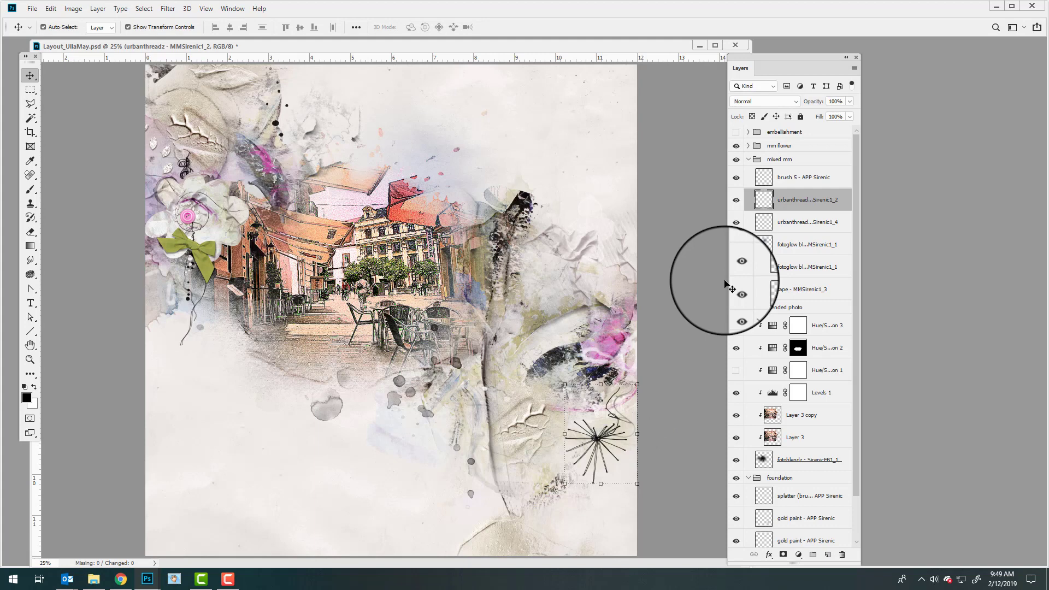
left_click(836, 202)
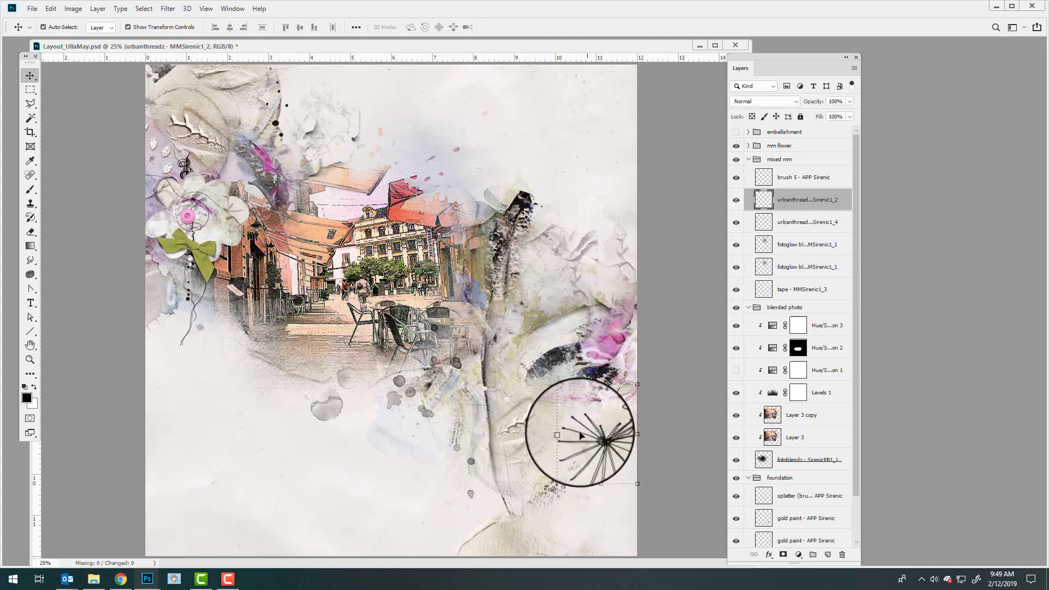
left_click(93, 578)
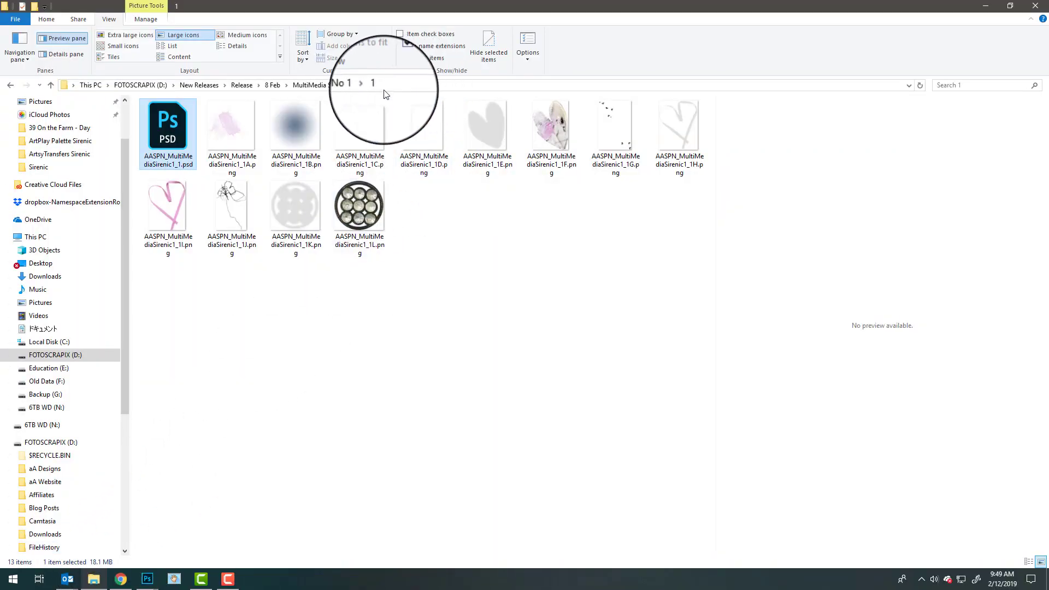
Step: Preview AASPN_MultiMediaSirenic1.jpg, then return to Layout_UllaMay in Photoshop and select the brush 5 layer
left_click(341, 84)
left_click(191, 164)
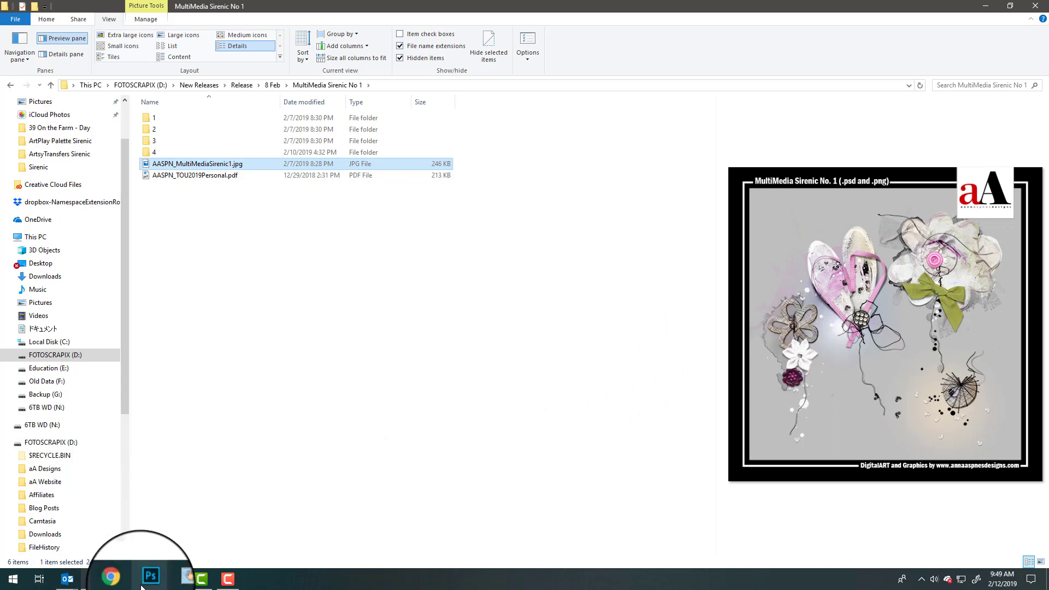
mouse_move(148, 583)
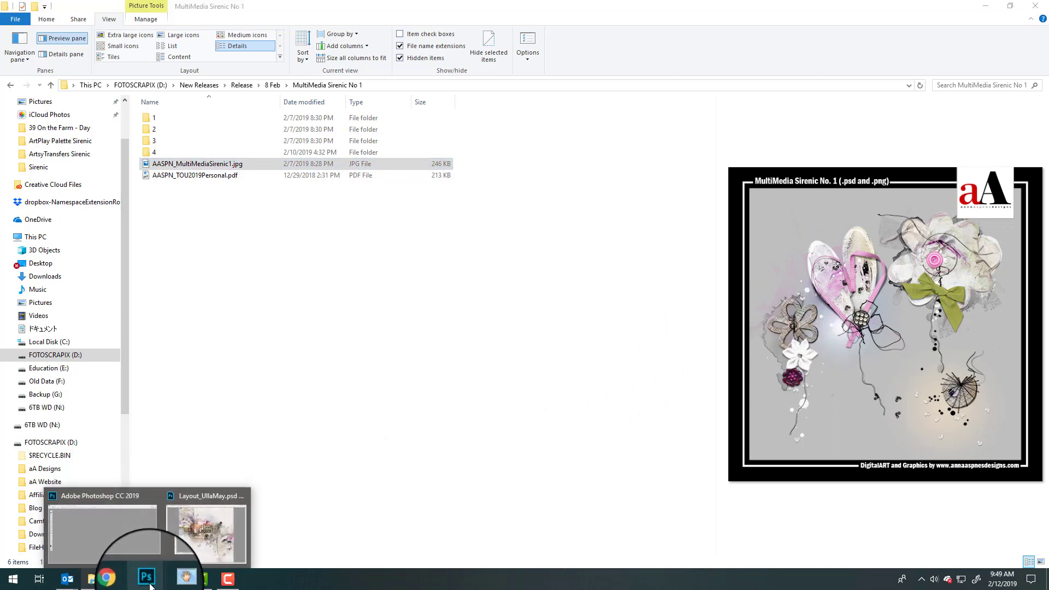
right_click(152, 580)
left_click(148, 580)
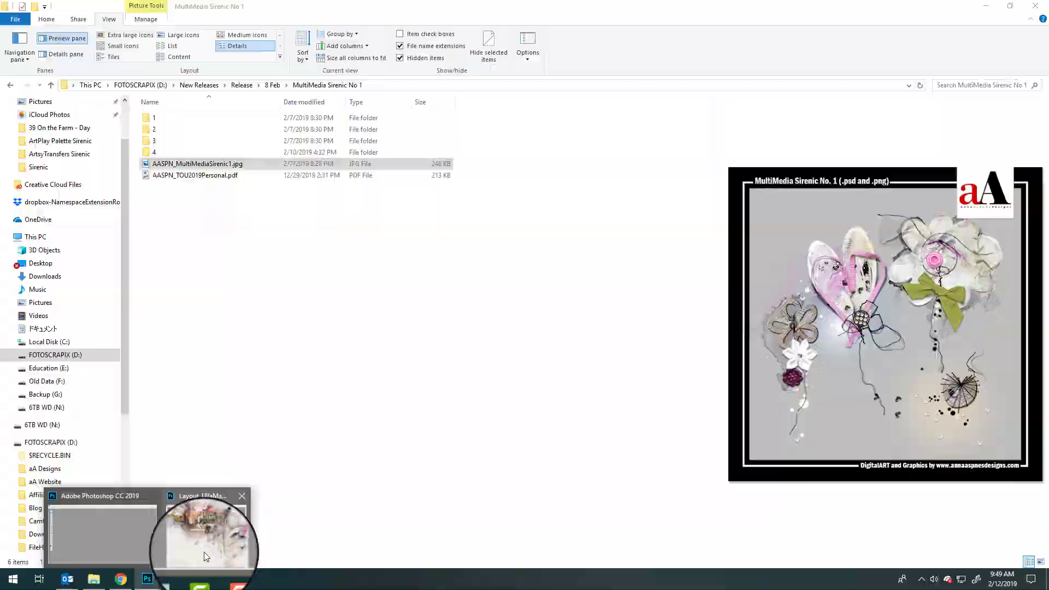
left_click(208, 546)
key("alt+bracketright")
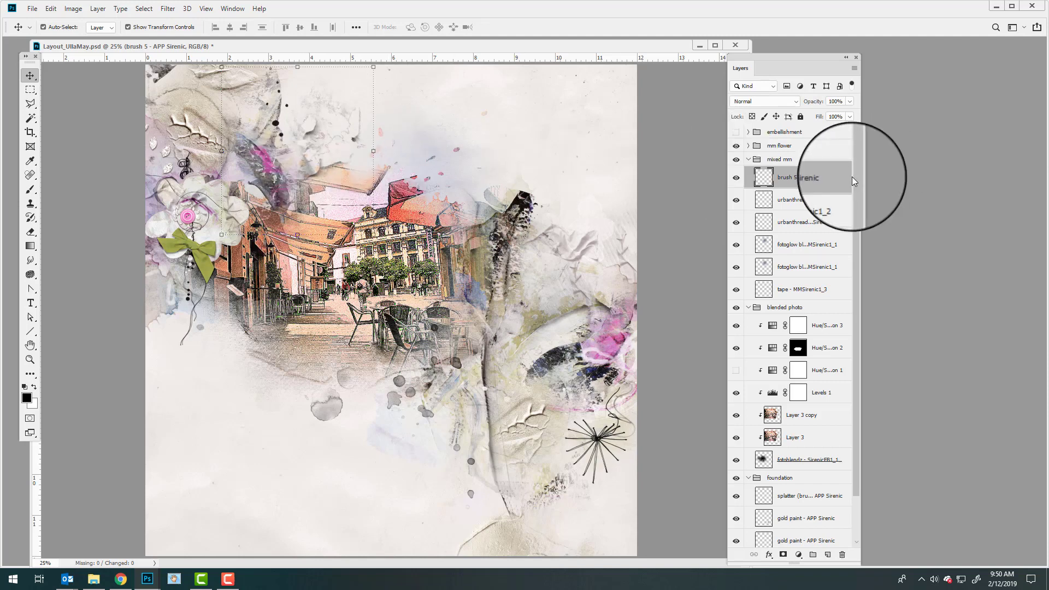
Step: Show and expand the embellishment group, hide all its layers, then re-enable the leaves green layers
left_click(728, 124)
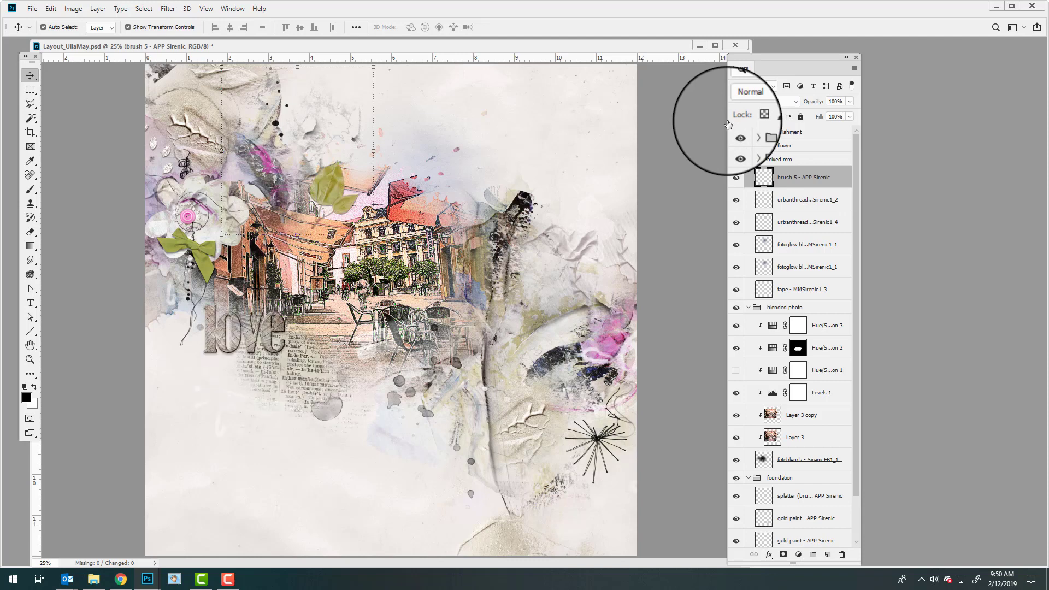
left_click(749, 131)
left_click_drag(736, 149, 736, 244)
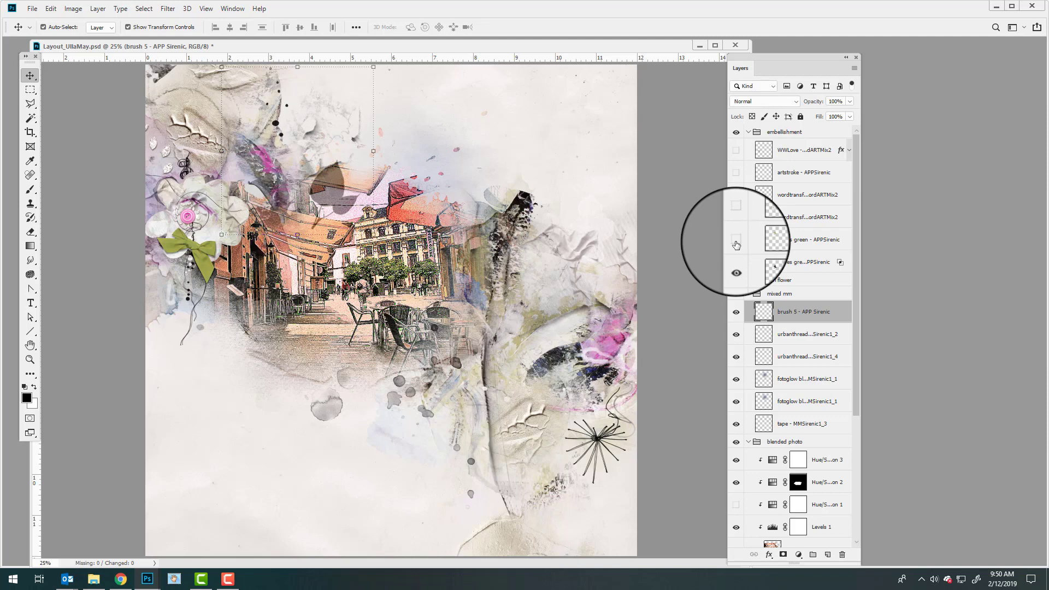
left_click(736, 240)
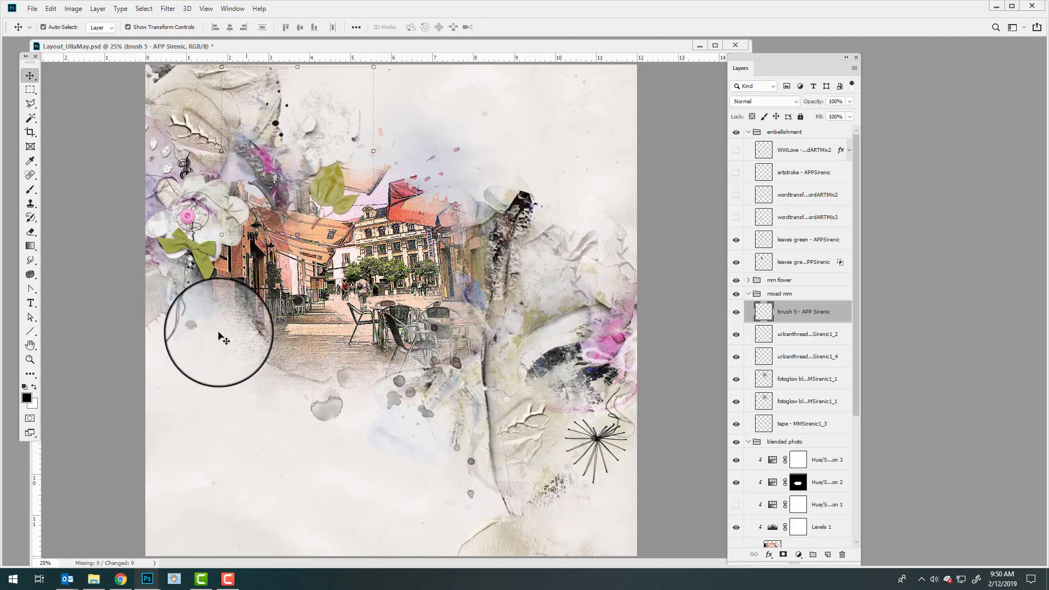
Step: Show both word transfer layers, float the Layers panel, and compare the upper Multiply 76% transfer on and off
left_click(736, 217)
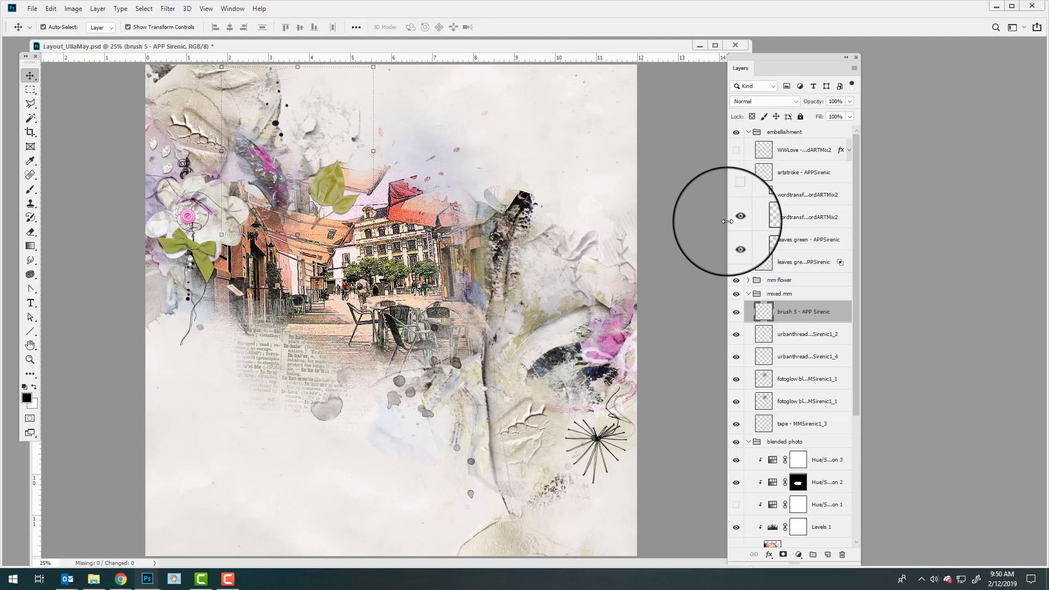
left_click(728, 223)
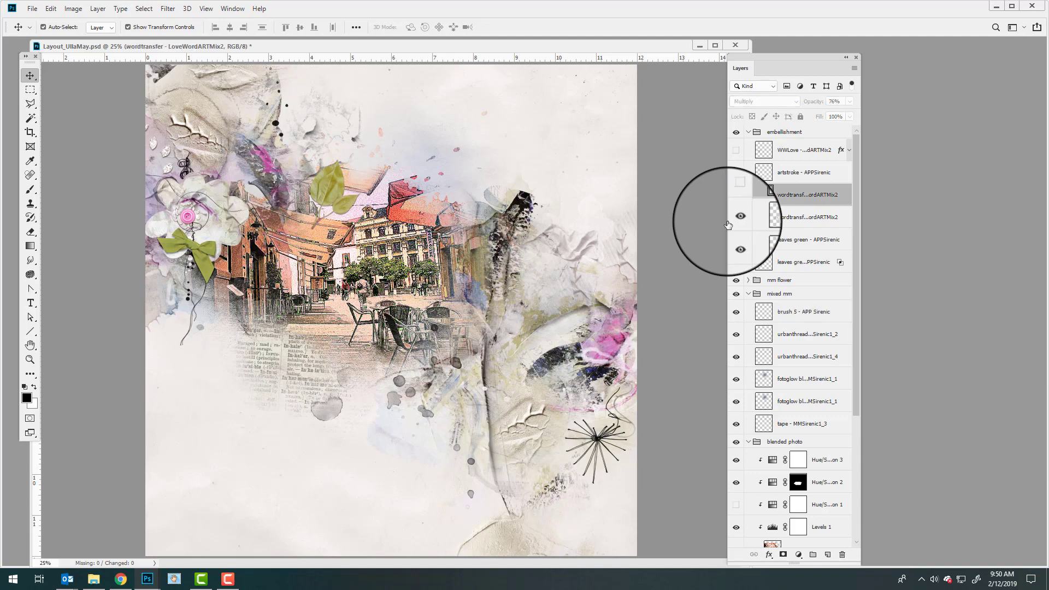
left_click(728, 224)
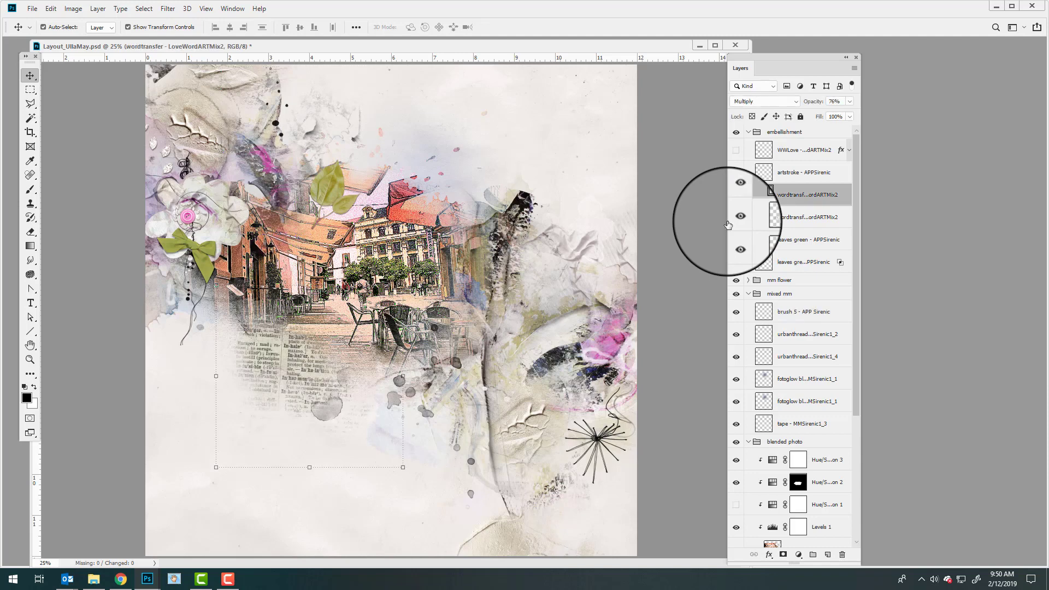
left_click_drag(799, 61, 767, 13)
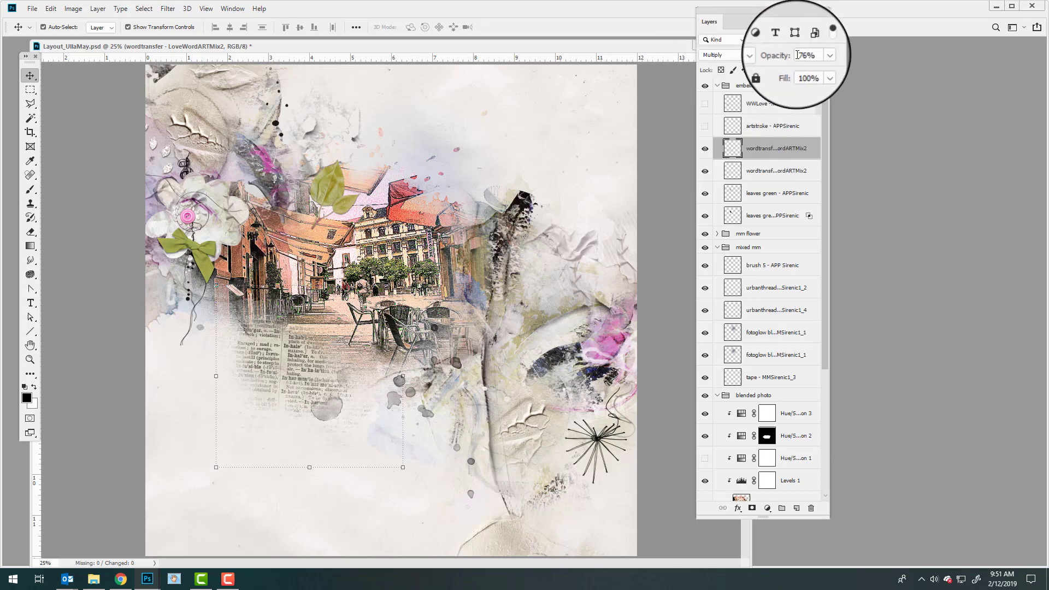
left_click(704, 149)
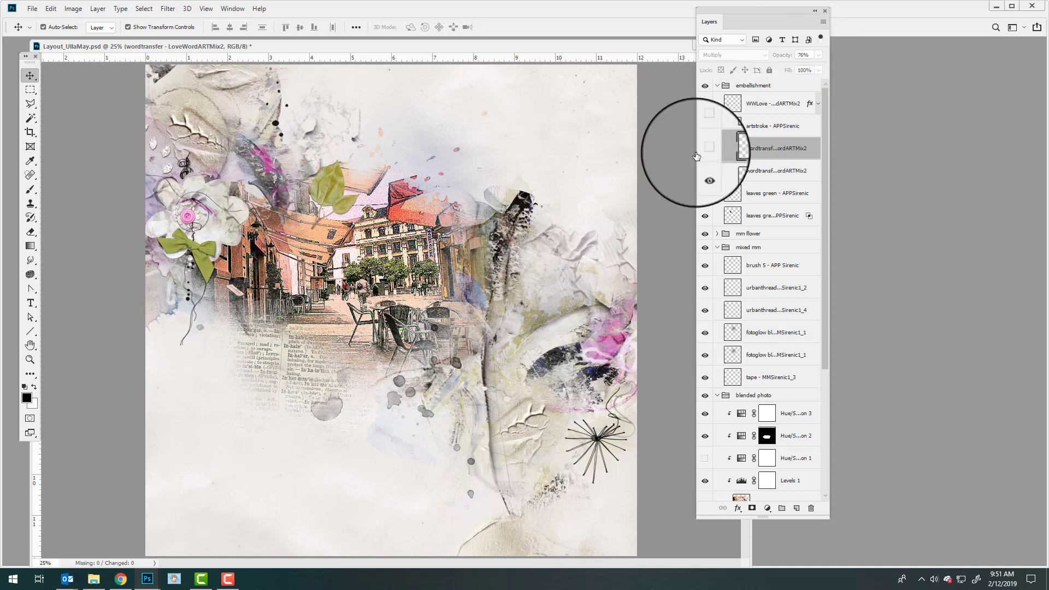
left_click(704, 148)
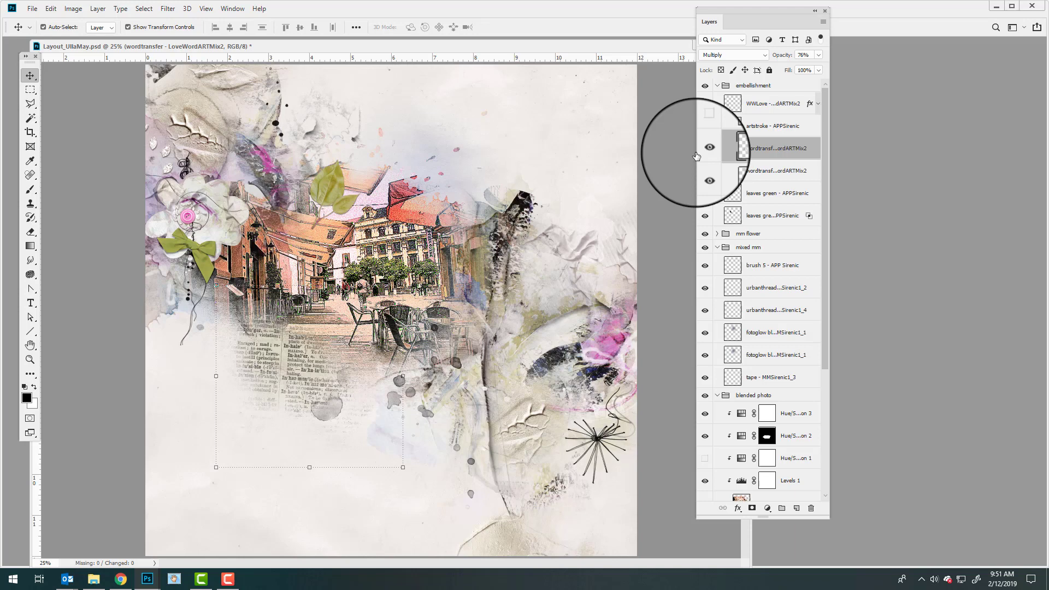
Step: Turn on visibility for the artstroke - APPSirenic and WWLove layers, showing 'love' beside the café photo
left_click(704, 126)
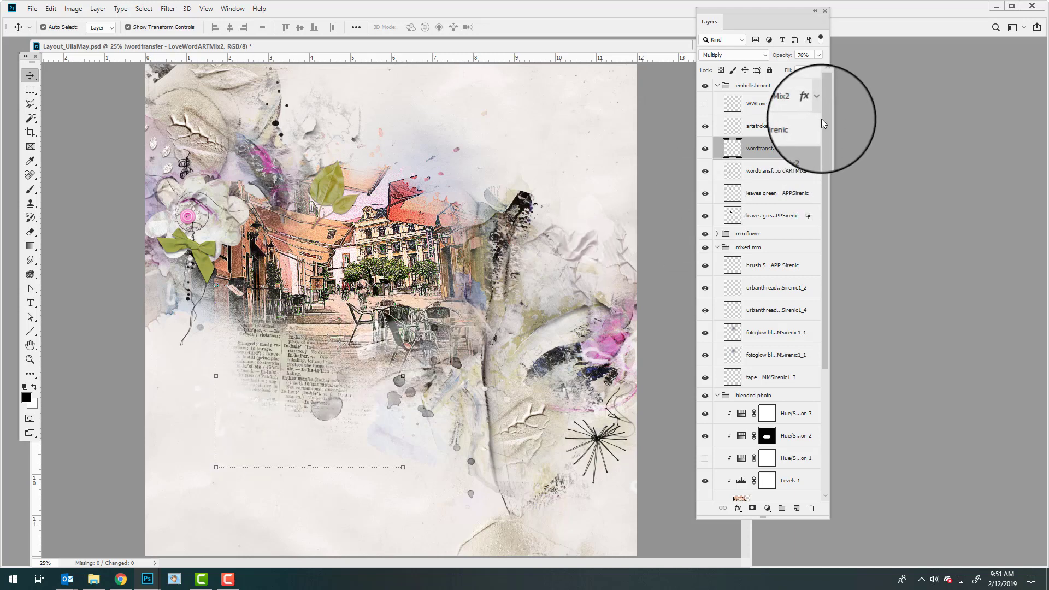
left_click(704, 104)
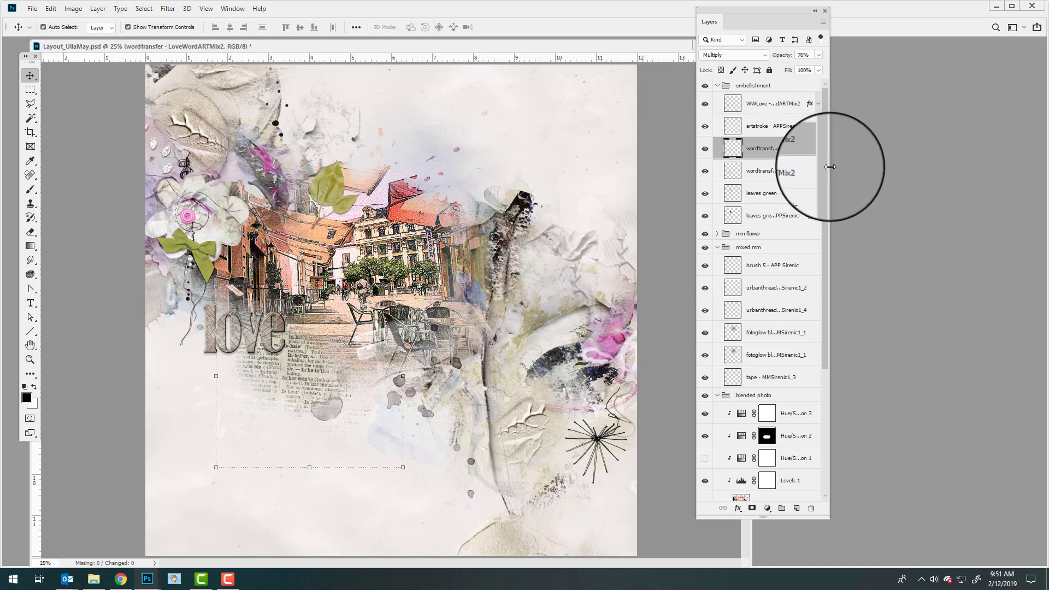
left_click_drag(827, 181, 823, 313)
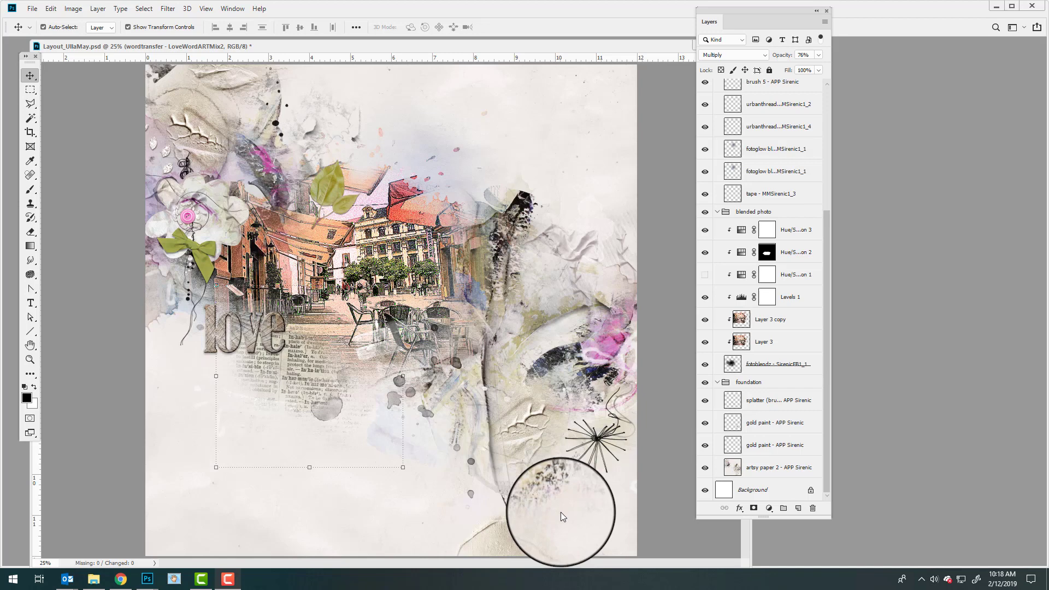
left_click_drag(563, 517, 563, 520)
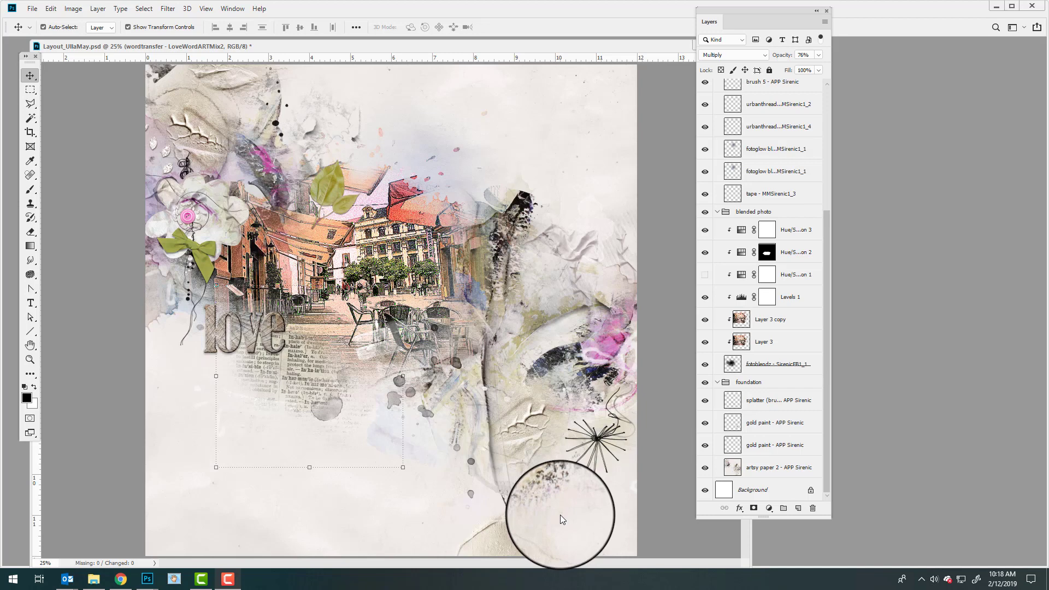
left_click_drag(563, 520, 563, 520)
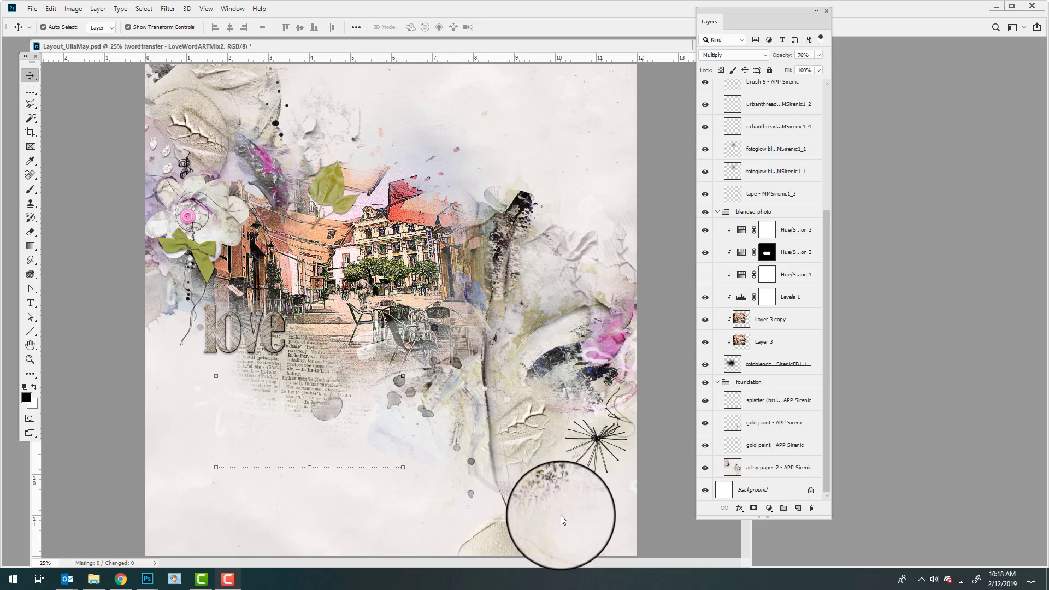
left_click_drag(561, 517, 553, 529)
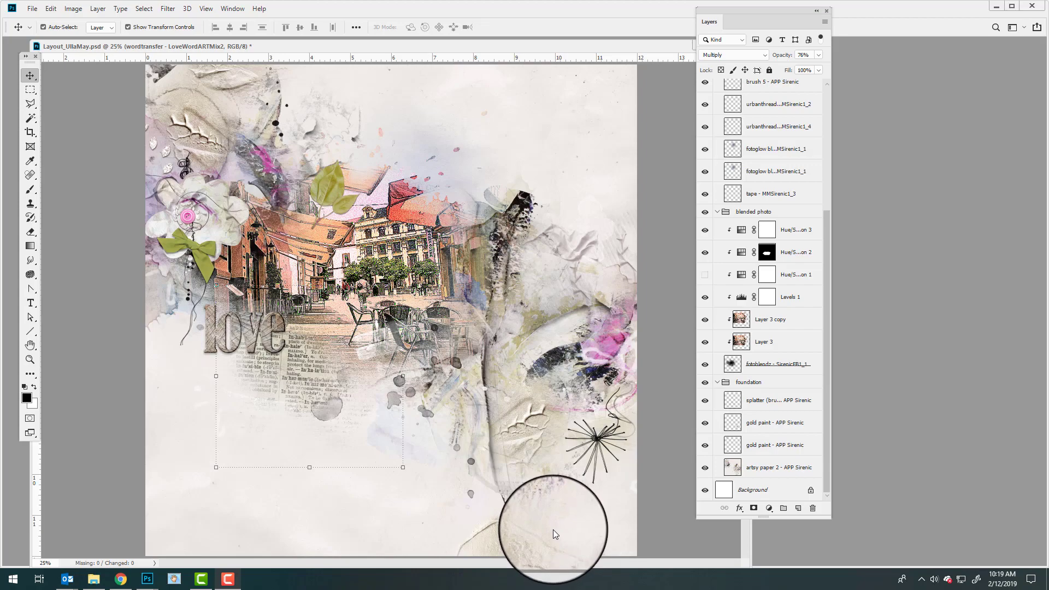